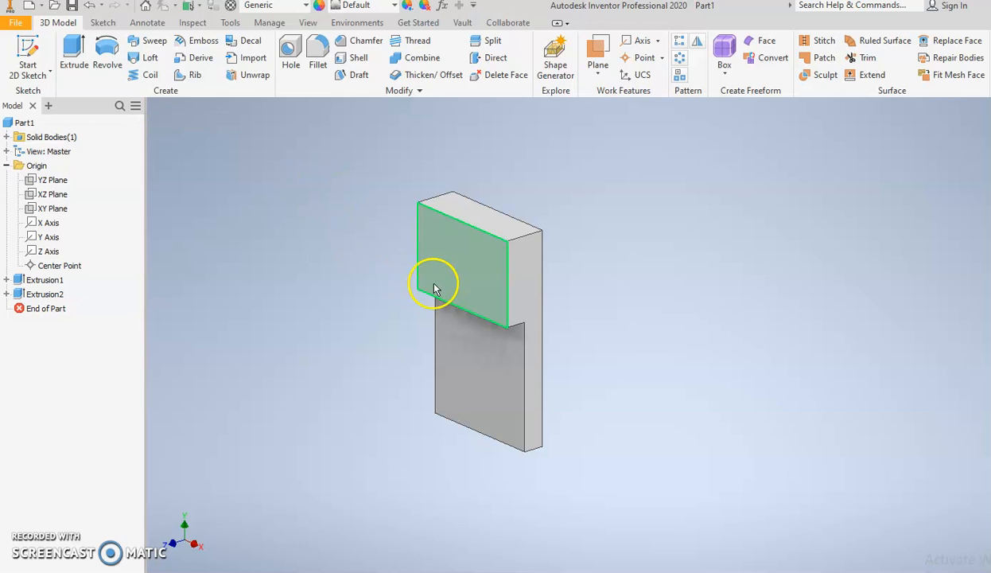
Fillet the raised block's lower-left corner edge with a 1 in radius.
middle_click_drag(323, 337, 455, 332, "shift")
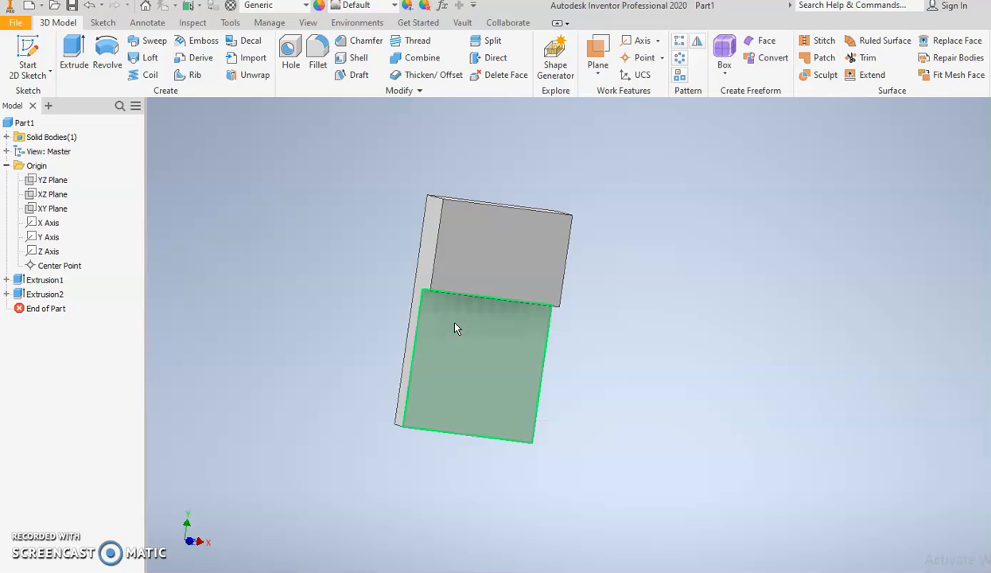
left_click(310, 258)
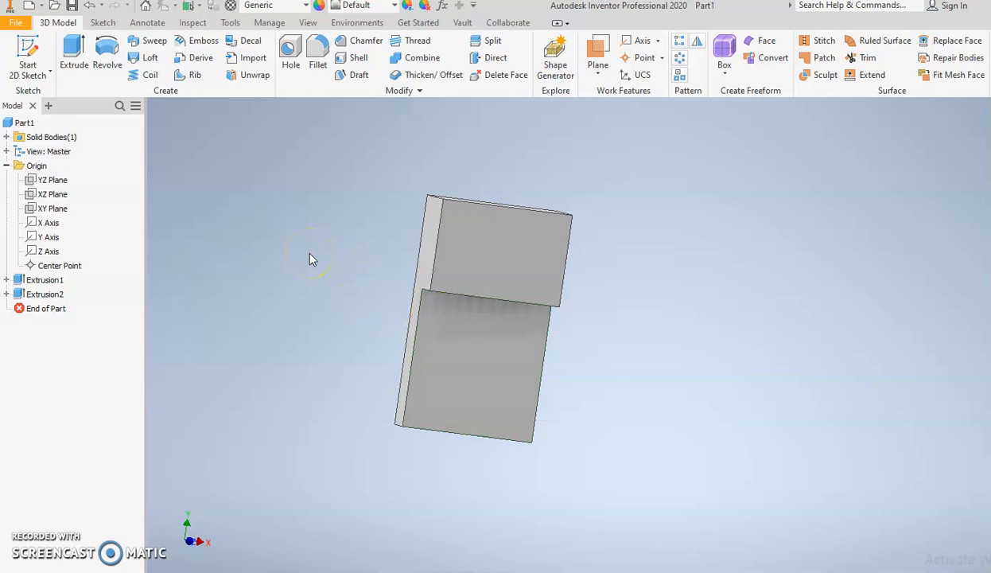
left_click(315, 53)
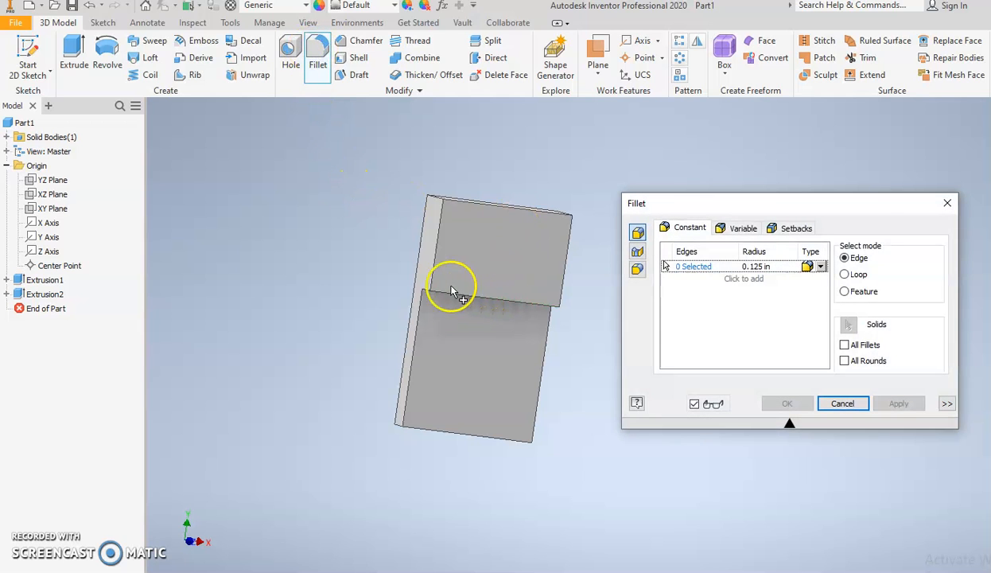
scroll(429, 292, "up", 5)
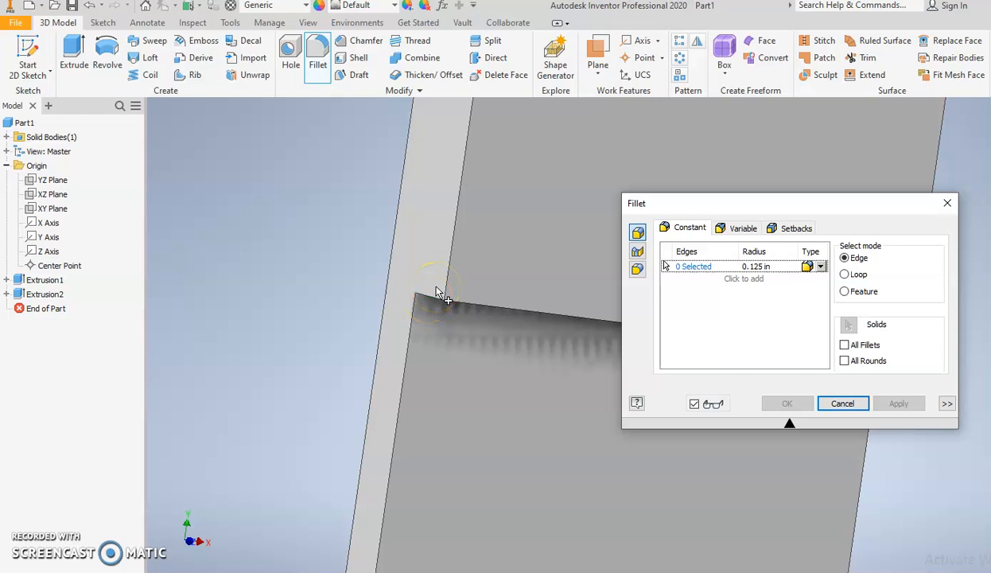
scroll(594, 310, "down", 5)
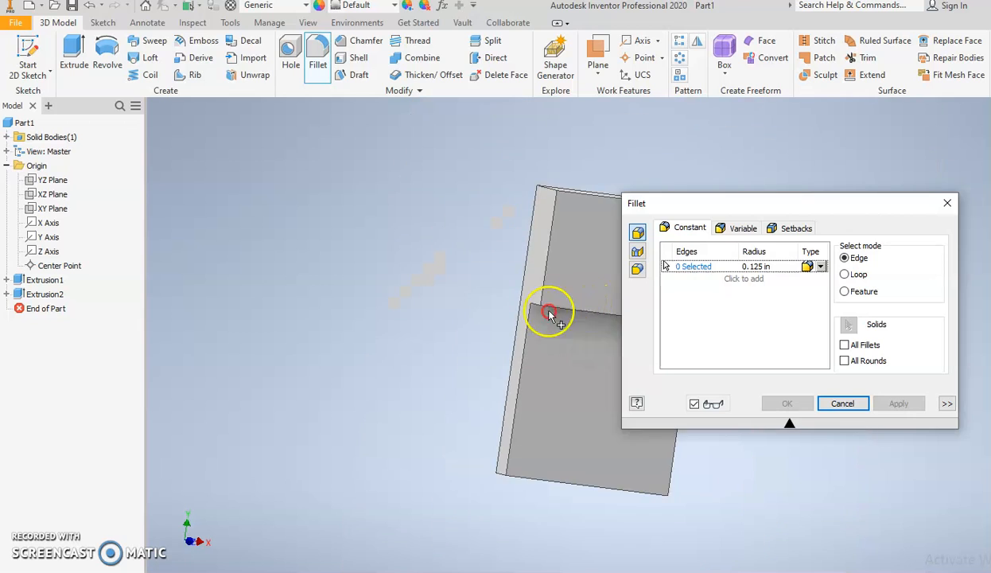
middle_click_drag(551, 312, 463, 334)
left_click(774, 266)
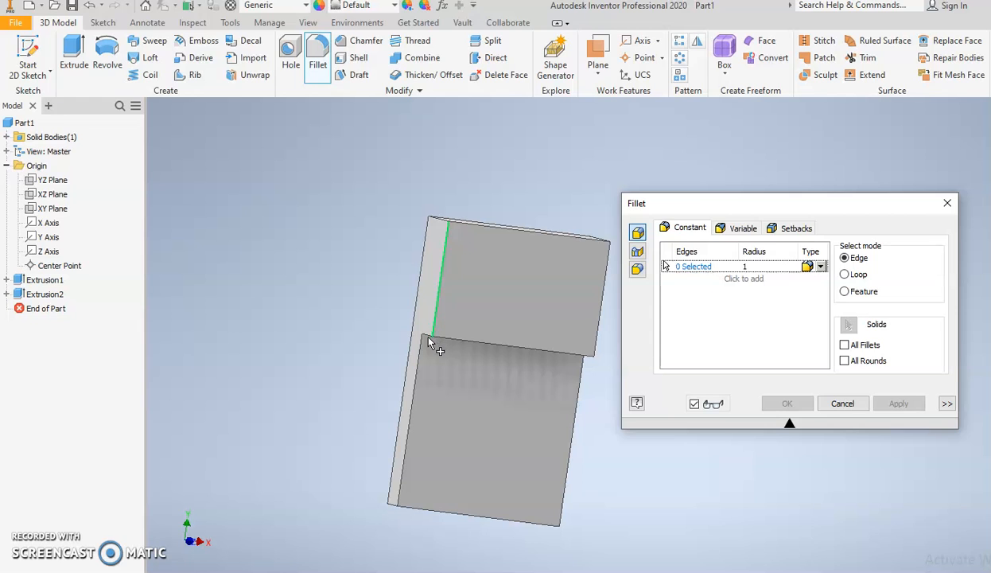
left_click(433, 338)
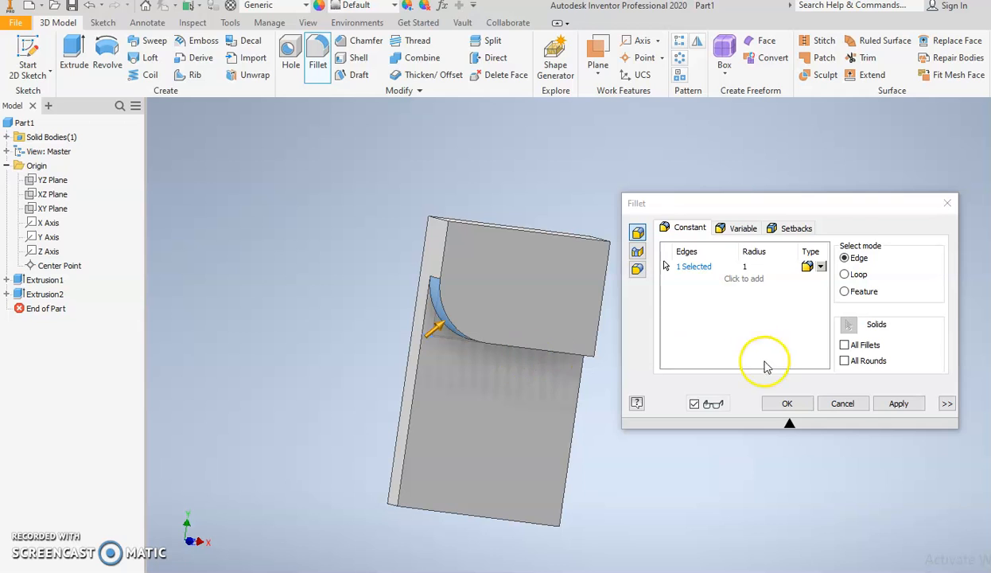
left_click(785, 404)
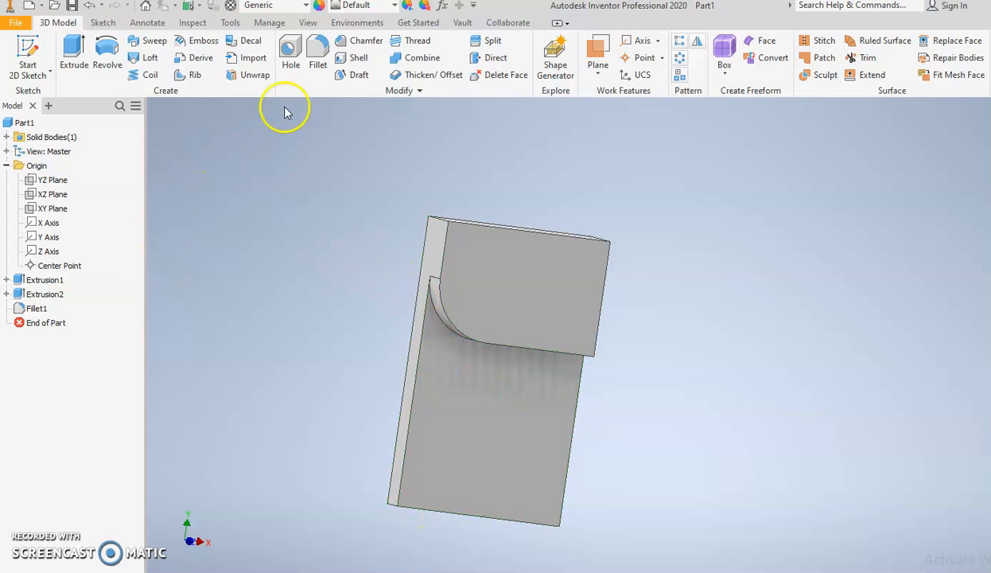
Start a fillet on the thin plate's front left edge with a 0.125 in radius.
left_click(312, 48)
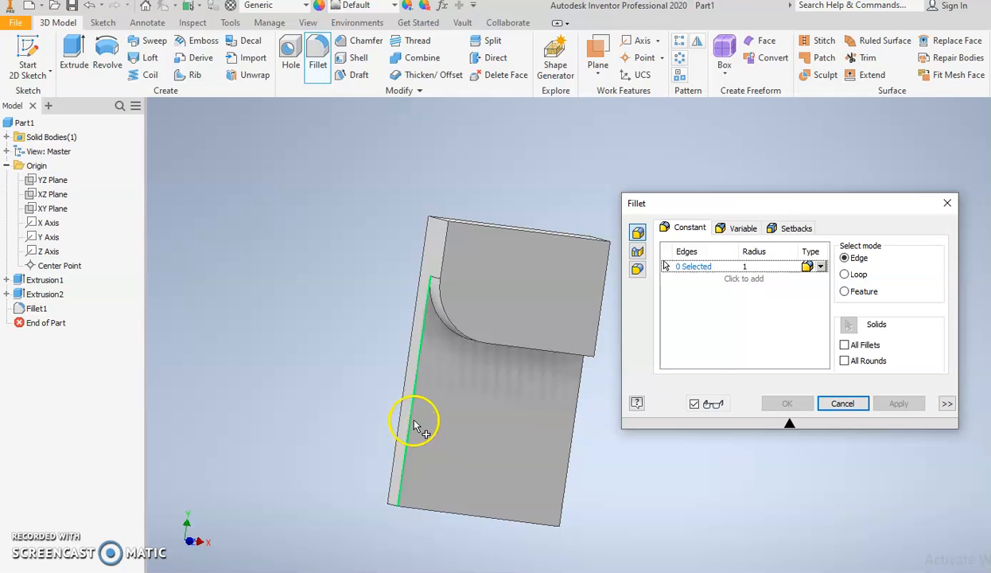
left_click(436, 514)
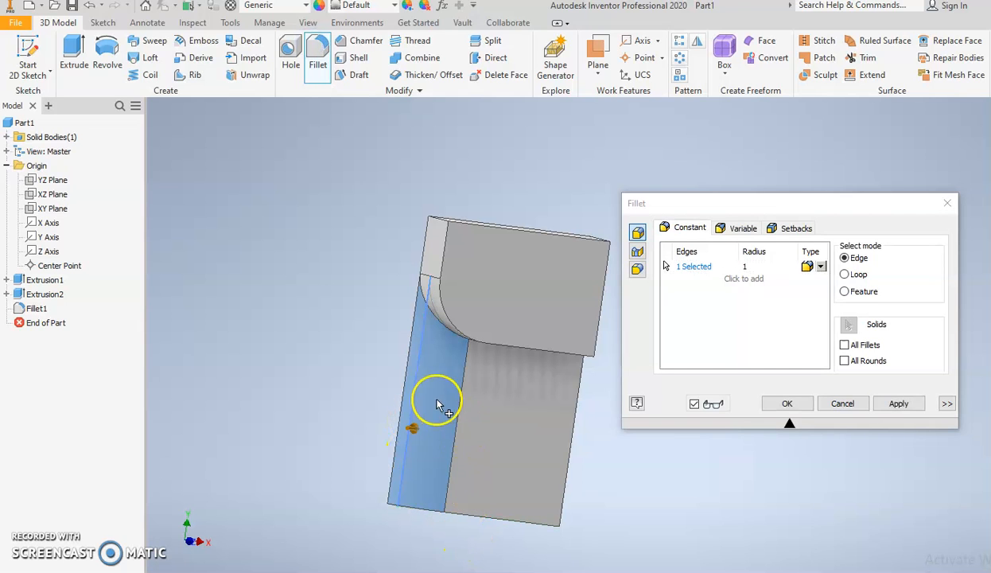
middle_click_drag(510, 469, 521, 436, "shift")
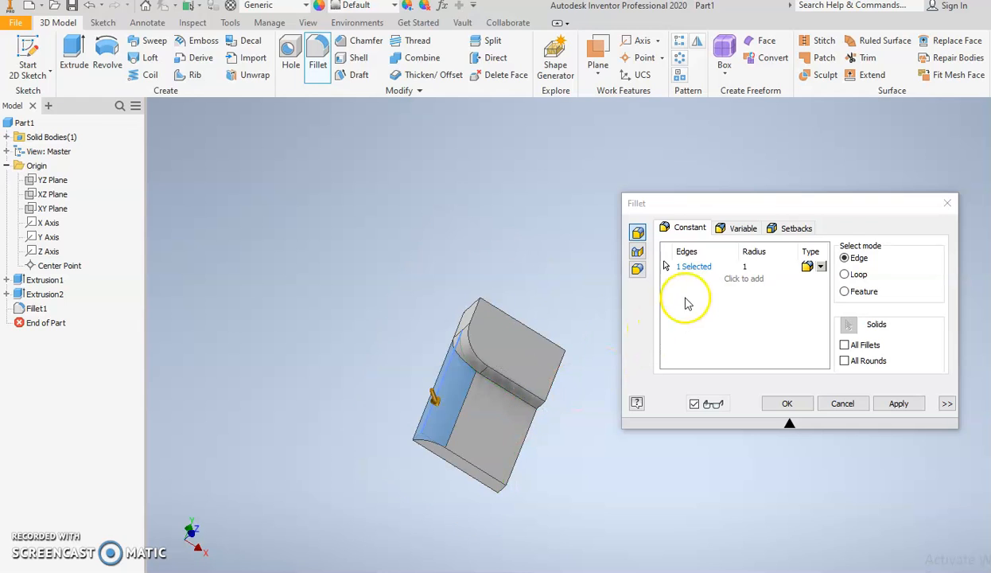
left_click(750, 265)
type(".125")
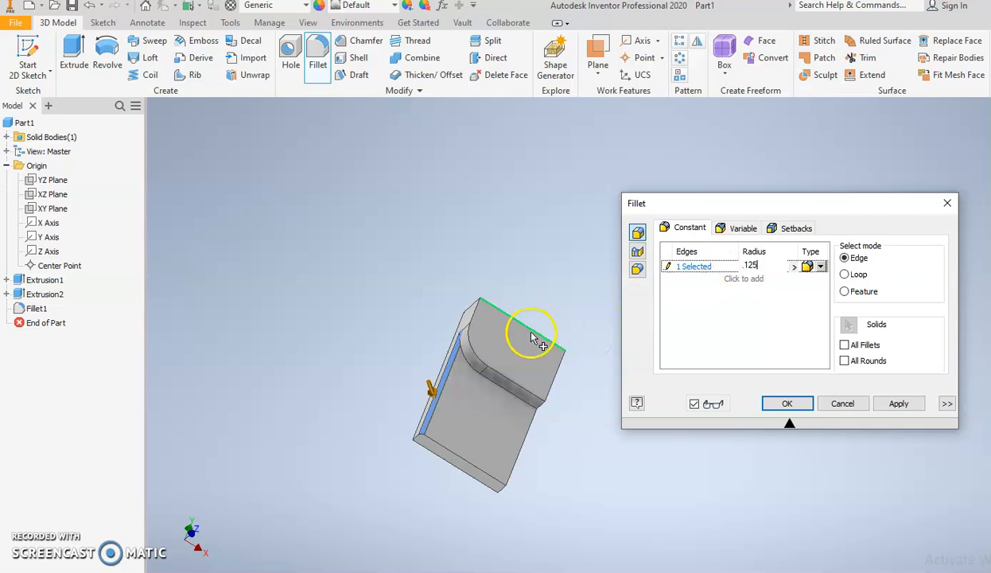
Add the plate's front bottom and right edges and the back left, bottom and right edges to the 0.125 in fillet and apply it.
scroll(491, 380, "down", 5)
middle_click_drag(475, 326, 477, 275)
scroll(456, 477, "up", 3)
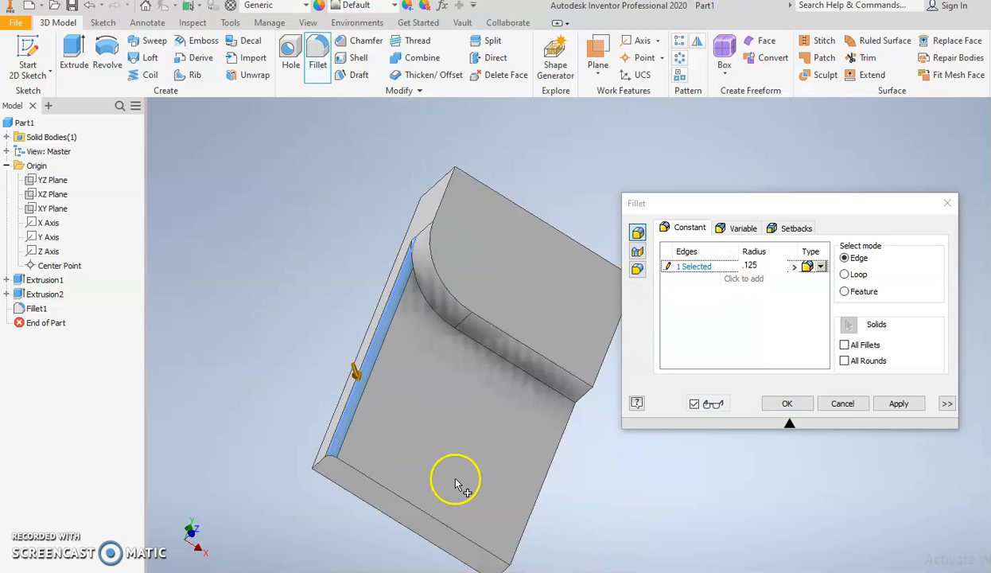
middle_click_drag(451, 470, 423, 434)
left_click(399, 483)
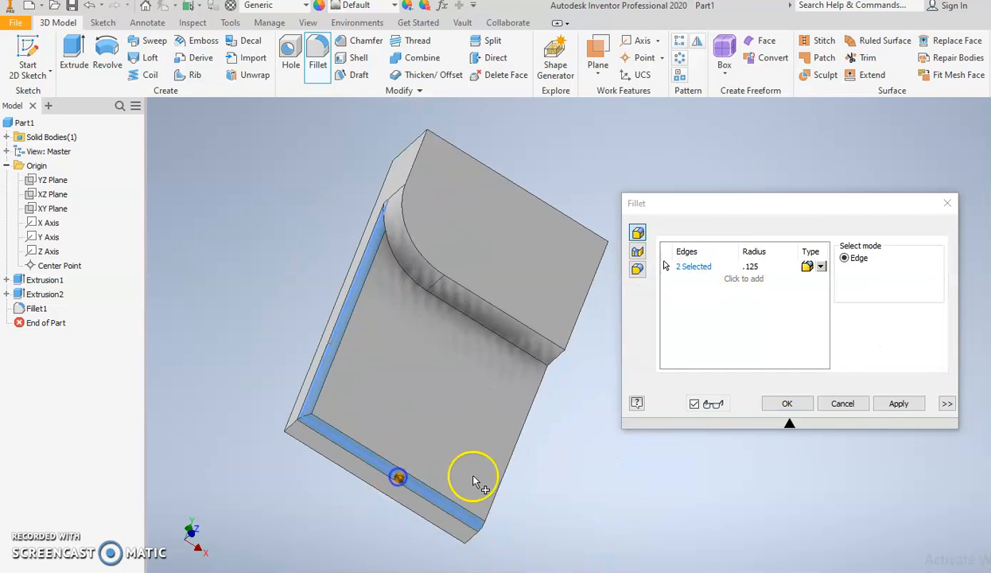
left_click(515, 443)
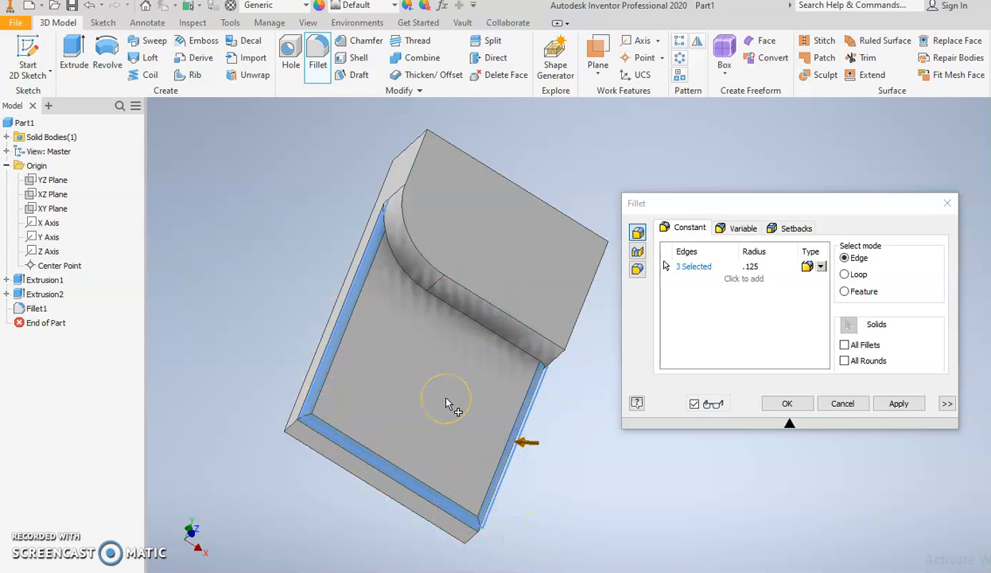
left_click(304, 377)
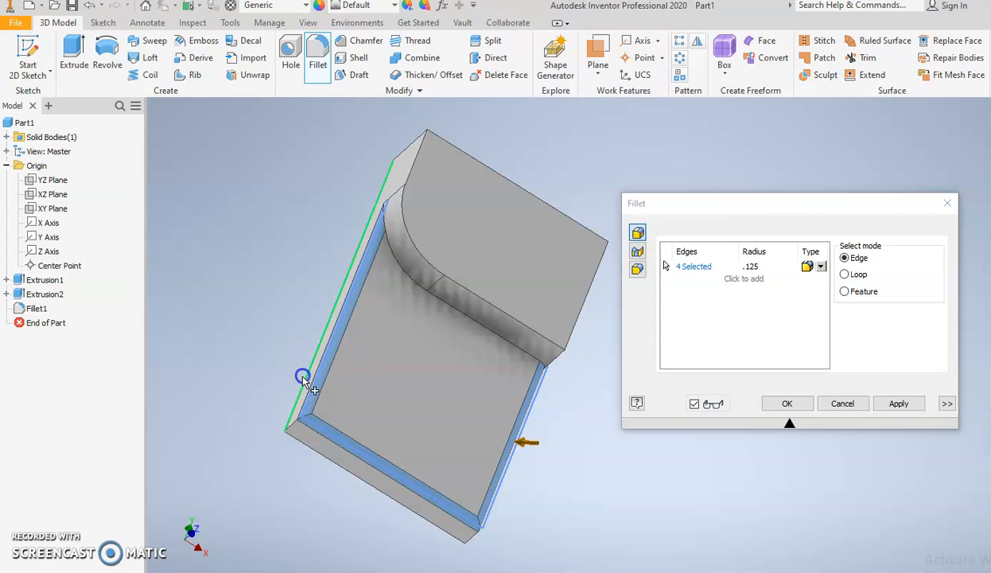
left_click(329, 468)
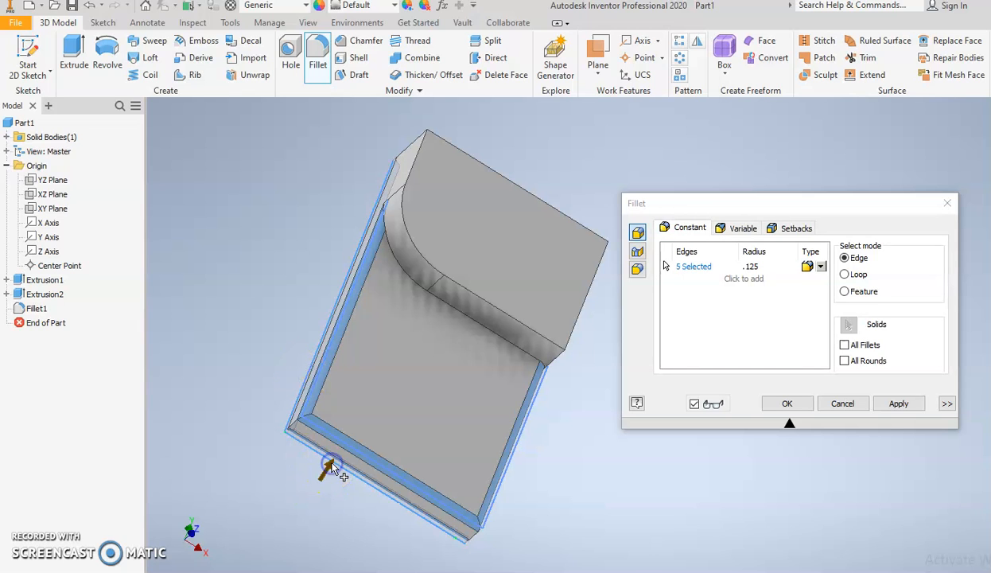
middle_click_drag(489, 524, 553, 518, "shift")
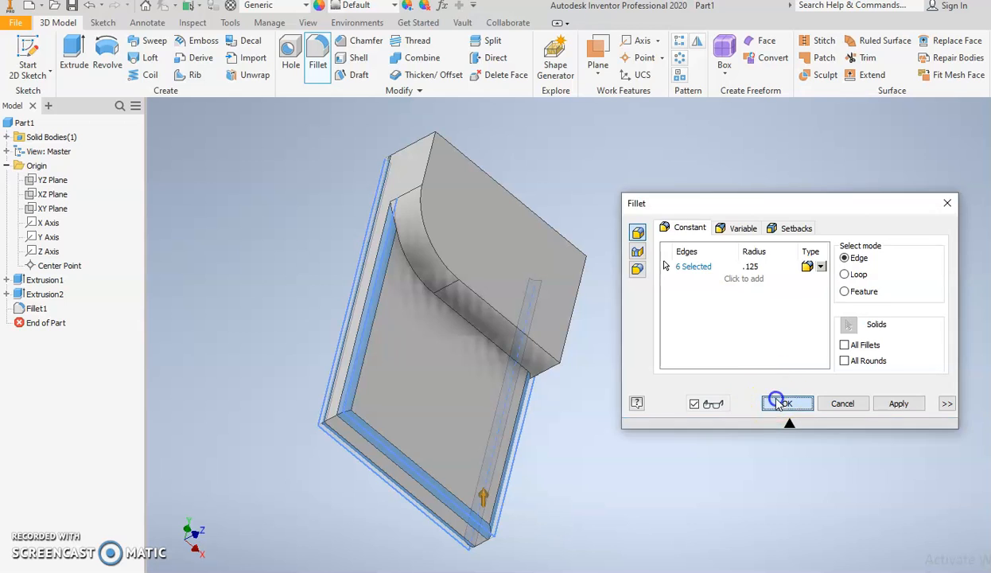
left_click(783, 403)
Examine the filleted part from the front, right, back, left and corner views.
middle_click_drag(515, 441, 450, 424, "shift")
left_click(6, 294)
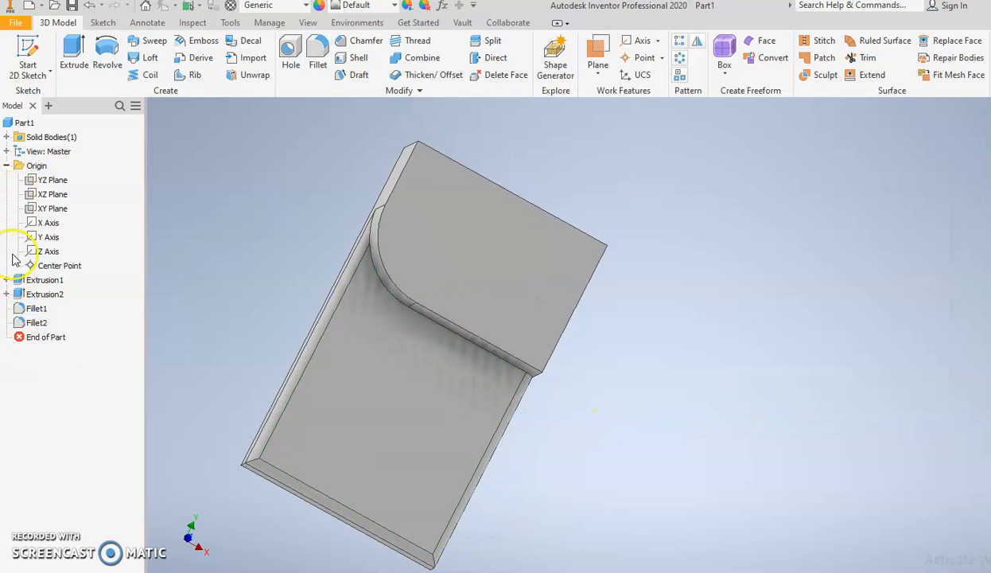
middle_click_drag(457, 299, 521, 265)
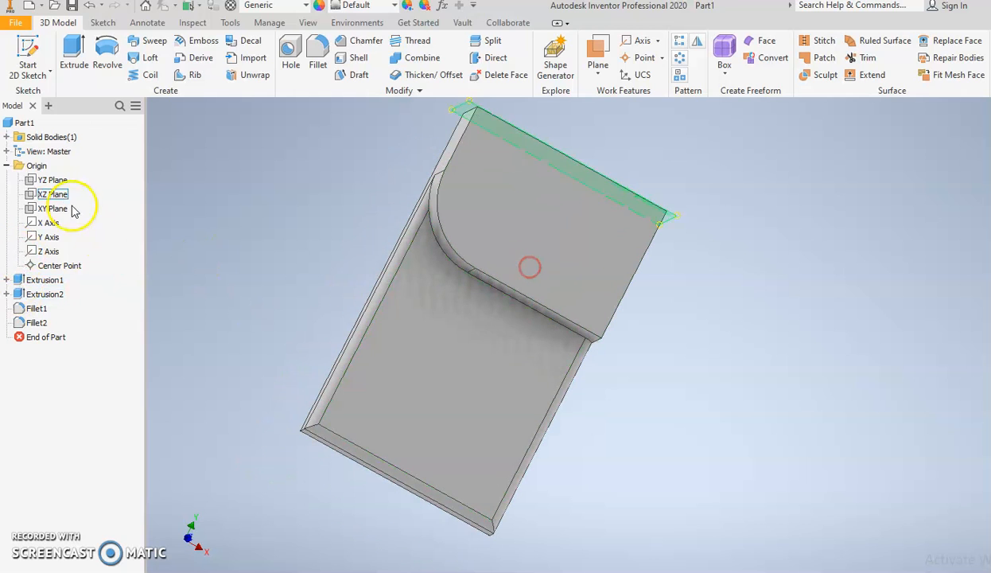
middle_click_drag(208, 335, 208, 352)
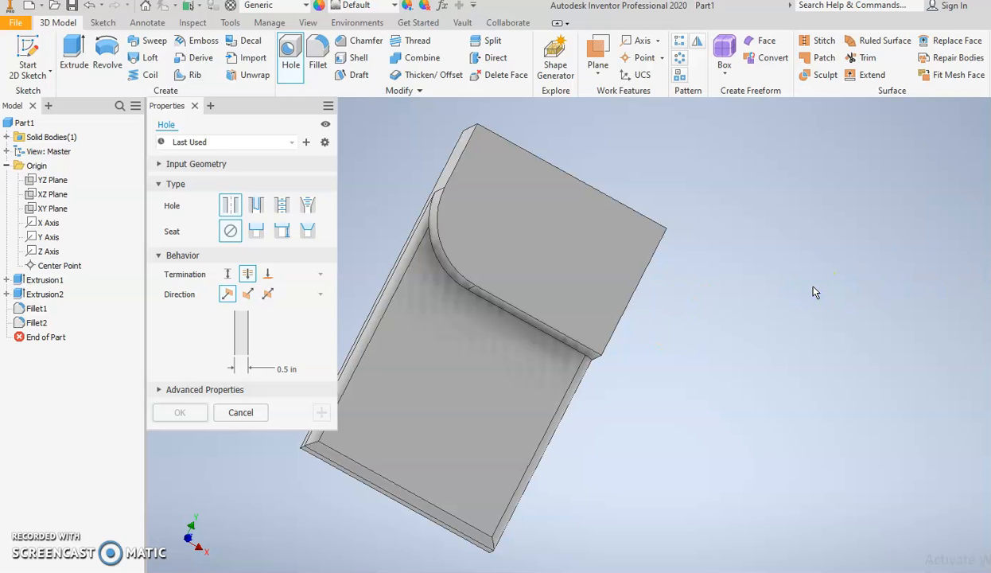
left_click_drag(810, 286, 672, 370)
middle_click_drag(672, 369, 694, 339, "shift")
scroll(730, 393, "up", 2)
scroll(695, 337, "down", 5)
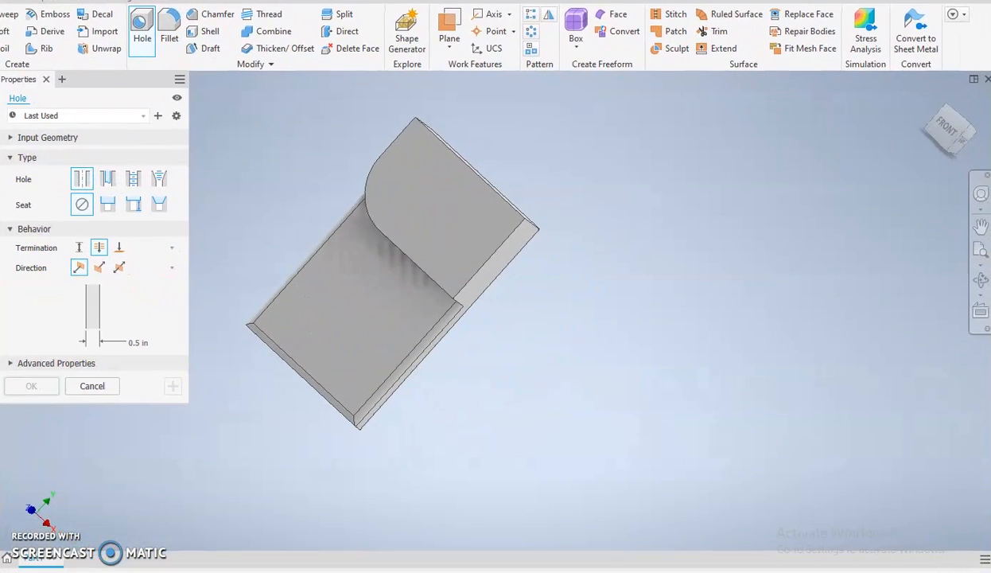
mouse_move(947, 130)
left_mouse_down()
mouse_move(922, 143)
mouse_move(906, 127)
mouse_move(927, 188)
mouse_move(878, 199)
mouse_move(929, 175)
mouse_move(936, 153)
left_mouse_up()
left_click(953, 134)
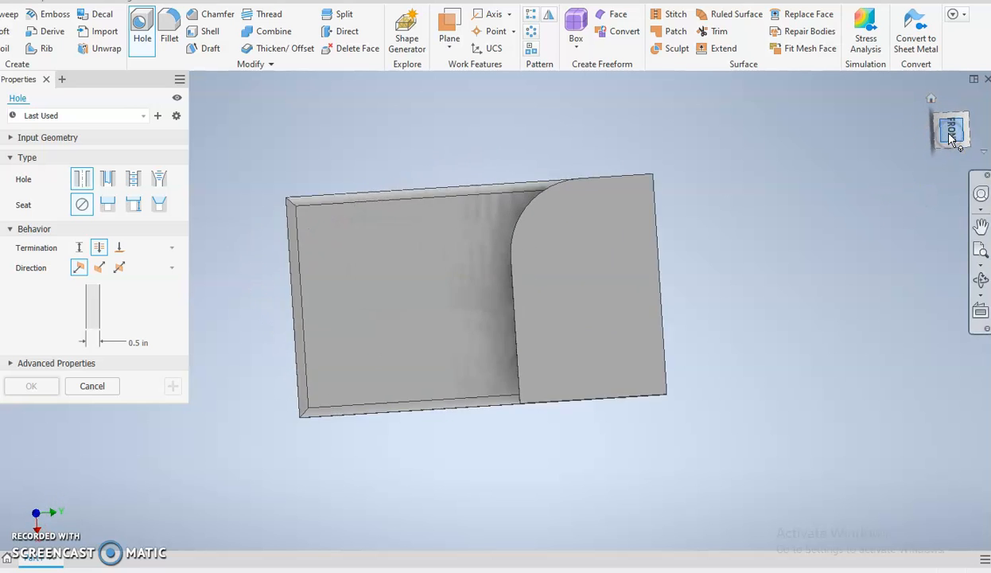
left_click(971, 105)
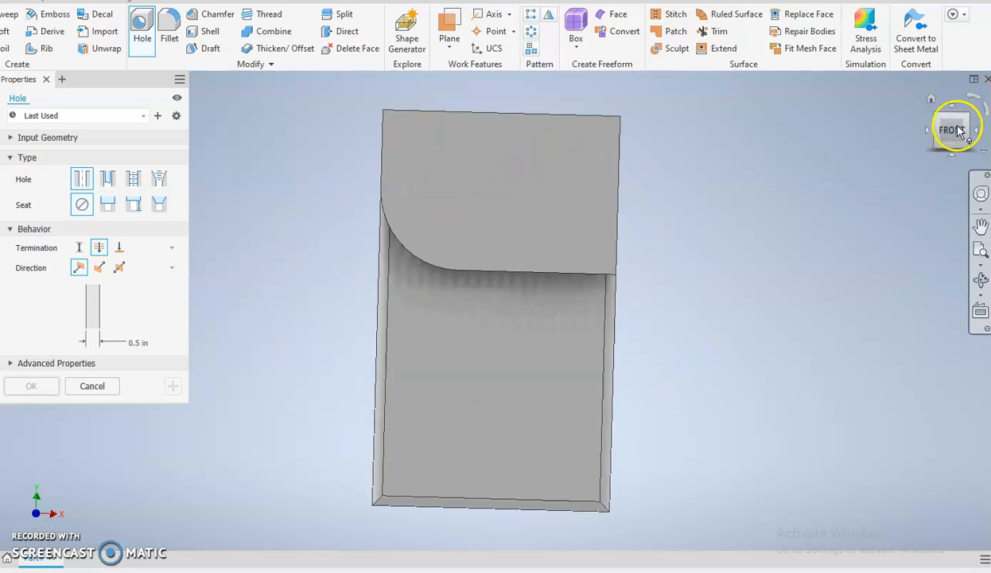
left_click(981, 132)
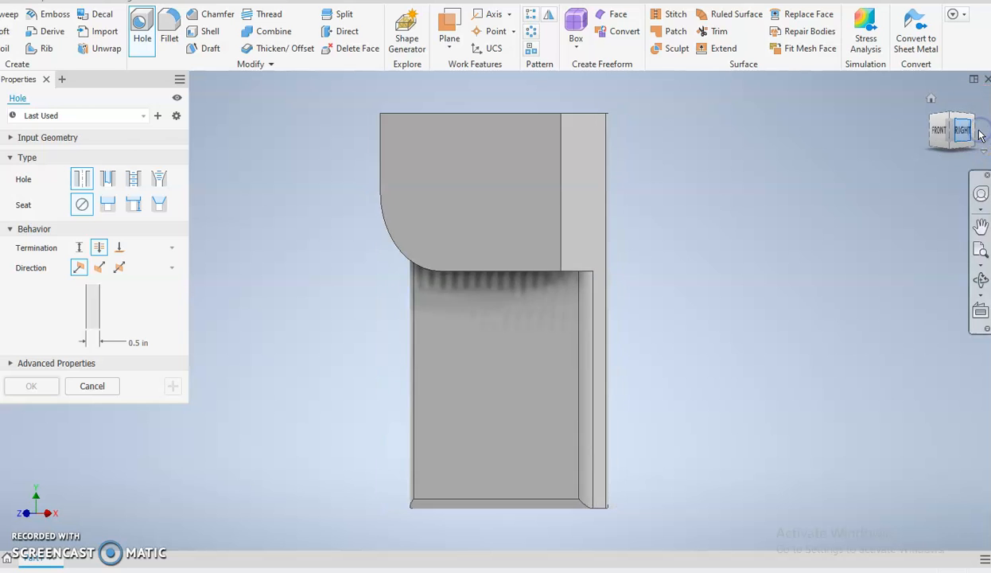
left_click(978, 134)
left_click(978, 133)
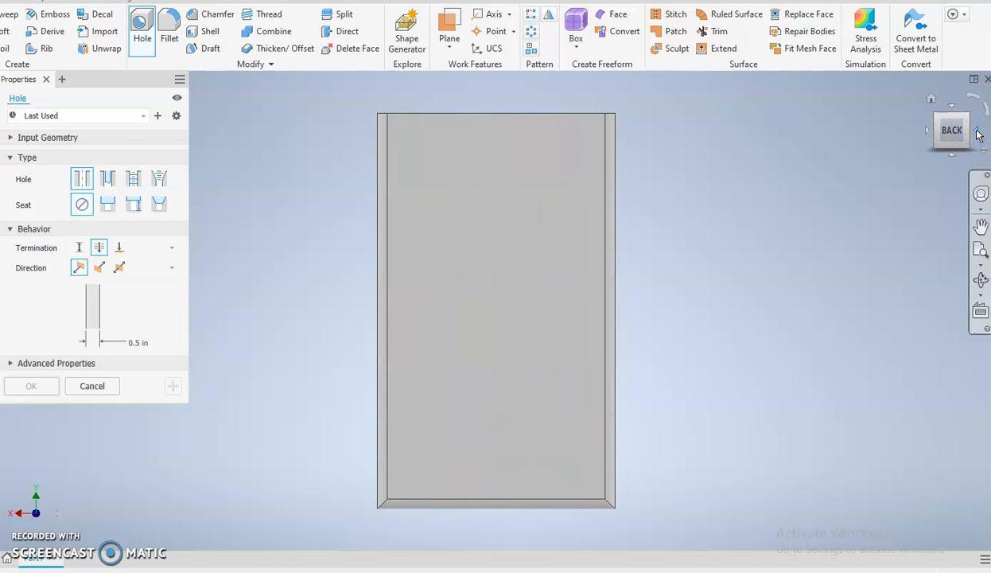
left_click(978, 134)
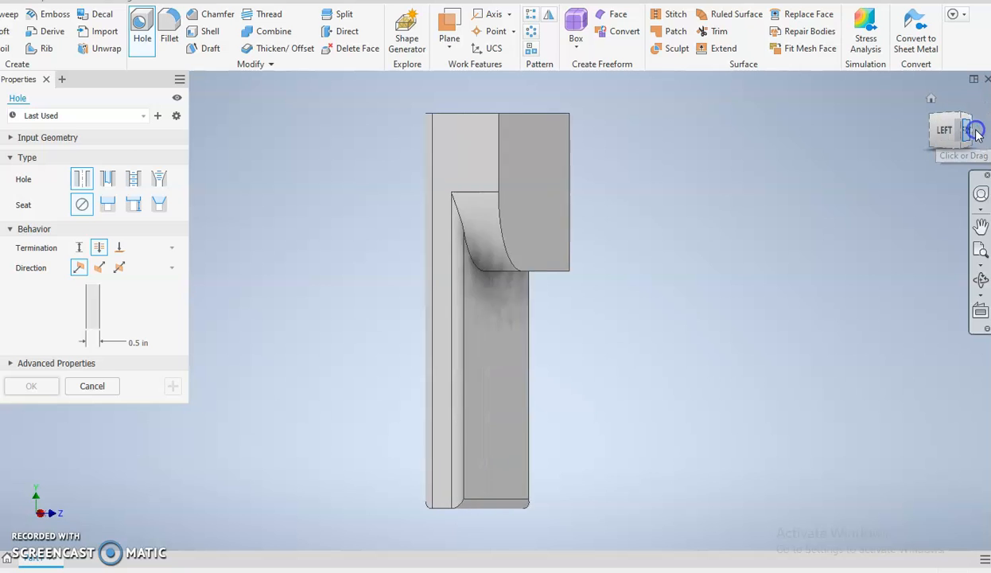
left_click(965, 150)
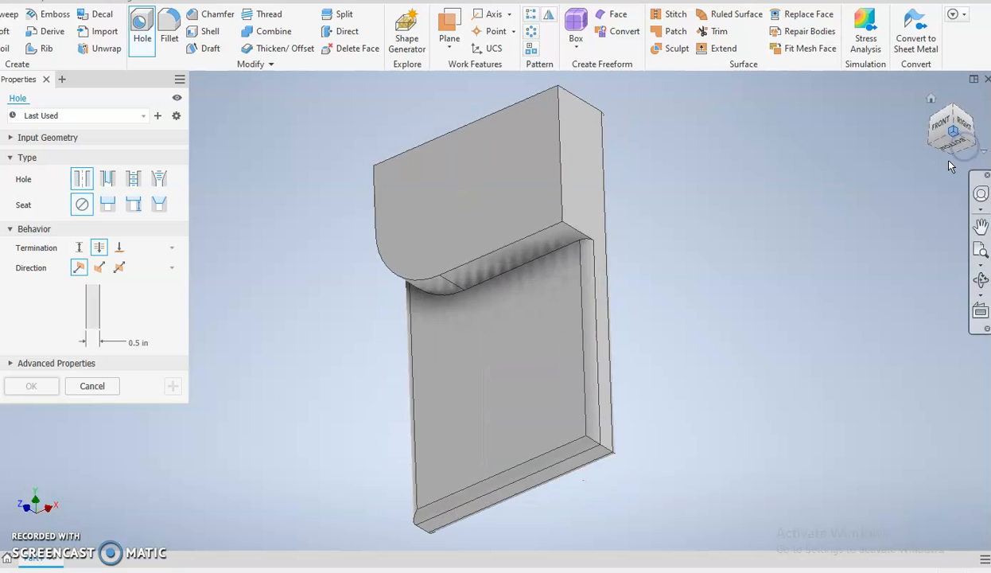
middle_click_drag(475, 301, 487, 352, "shift")
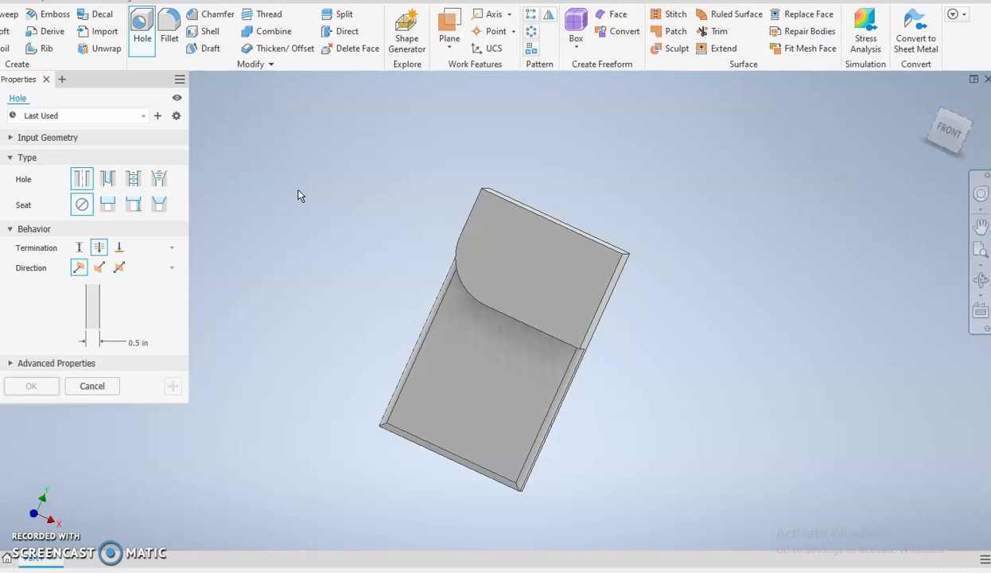
Place a 0.5 in through hole on the raised block's front face and reference it to the face's top and right edges.
left_click(564, 280)
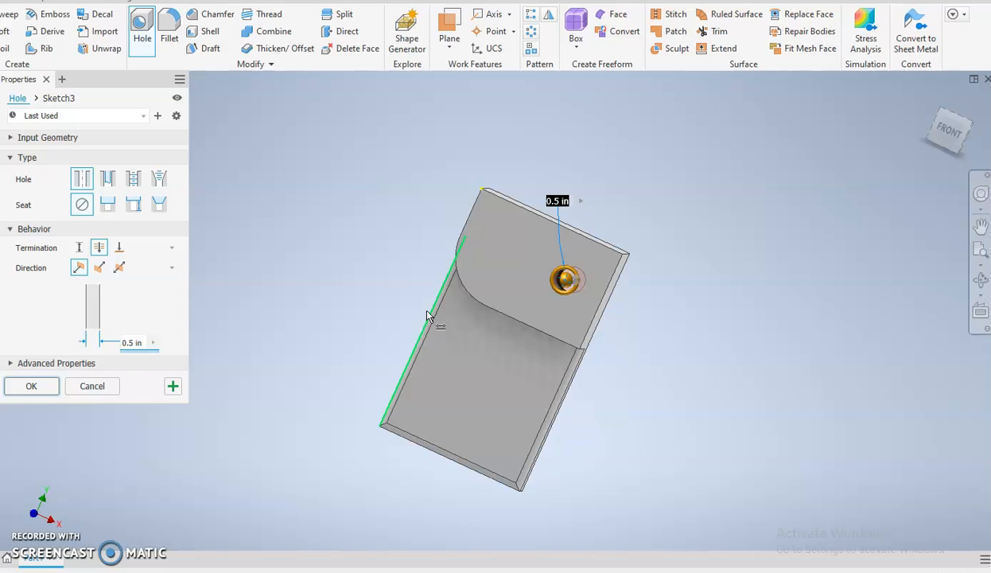
left_click(558, 203)
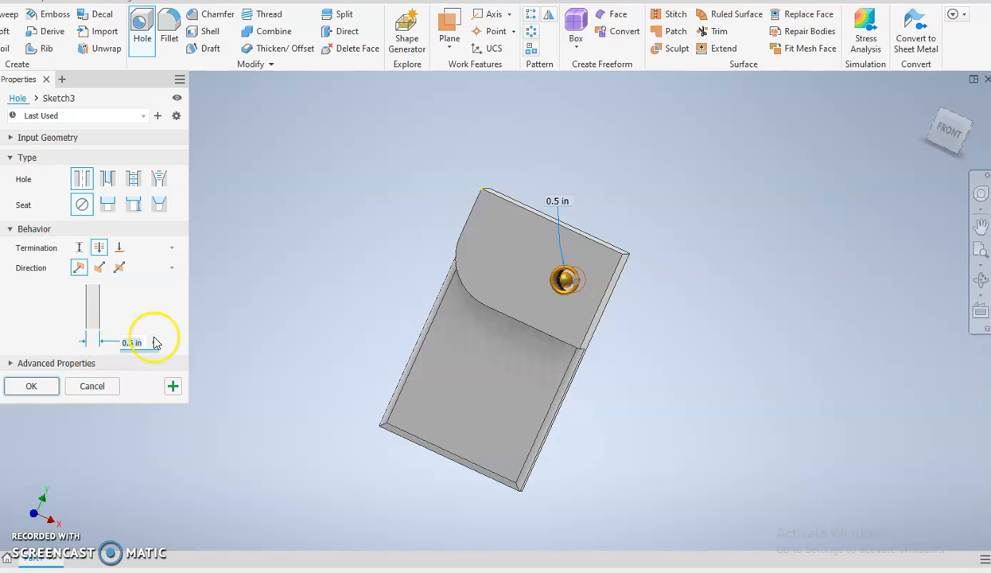
left_click(591, 242)
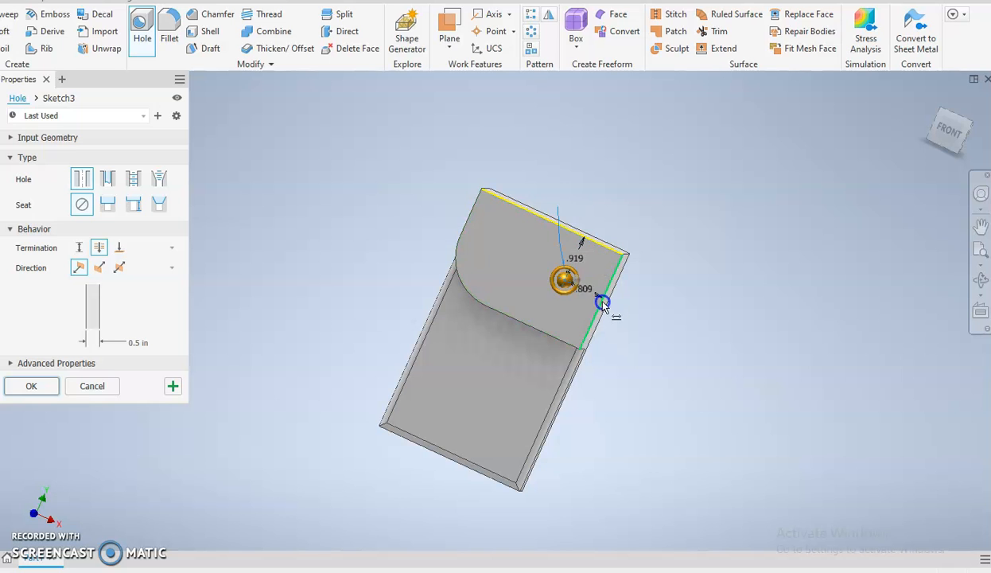
left_click(604, 299)
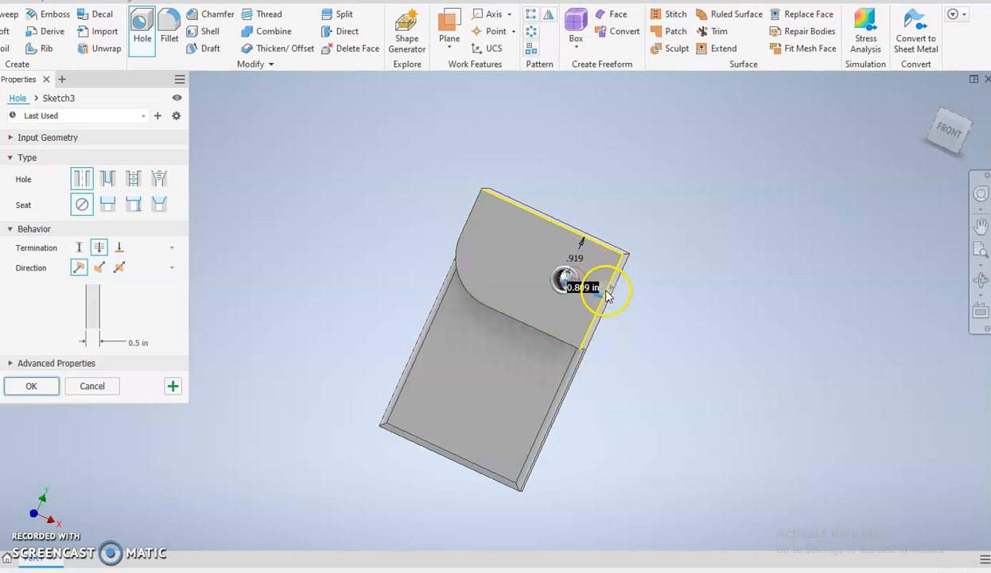
Set the hole's distances from the right and top edges to 1 in each and create the hole.
scroll(582, 258, "up", 3)
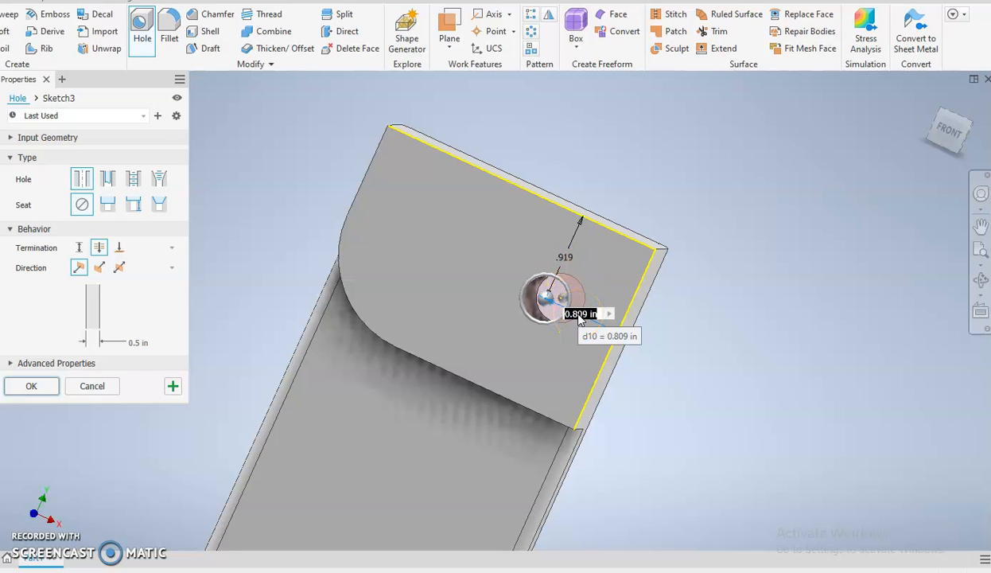
type("1")
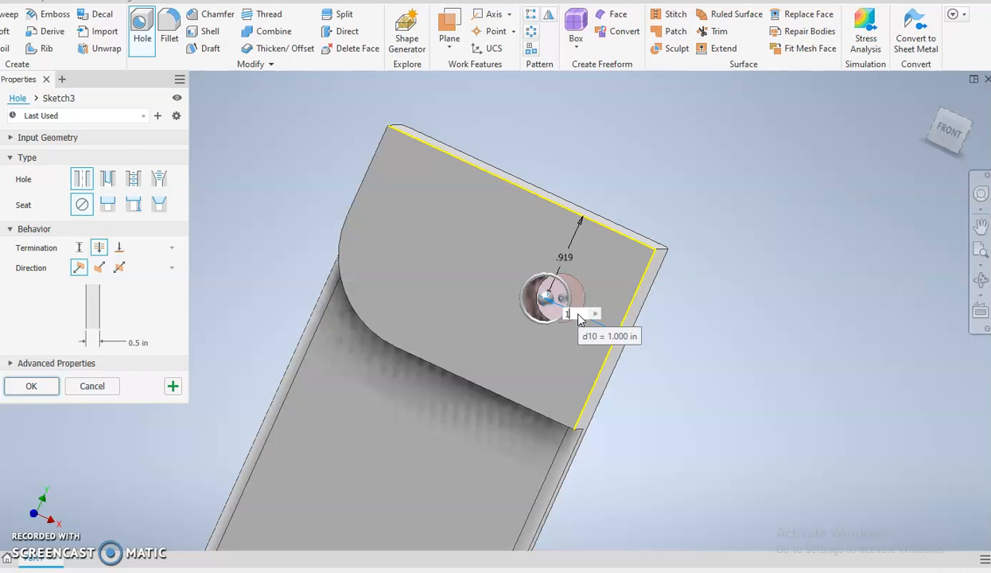
key("Return")
left_click(562, 259)
type("1")
key("Return")
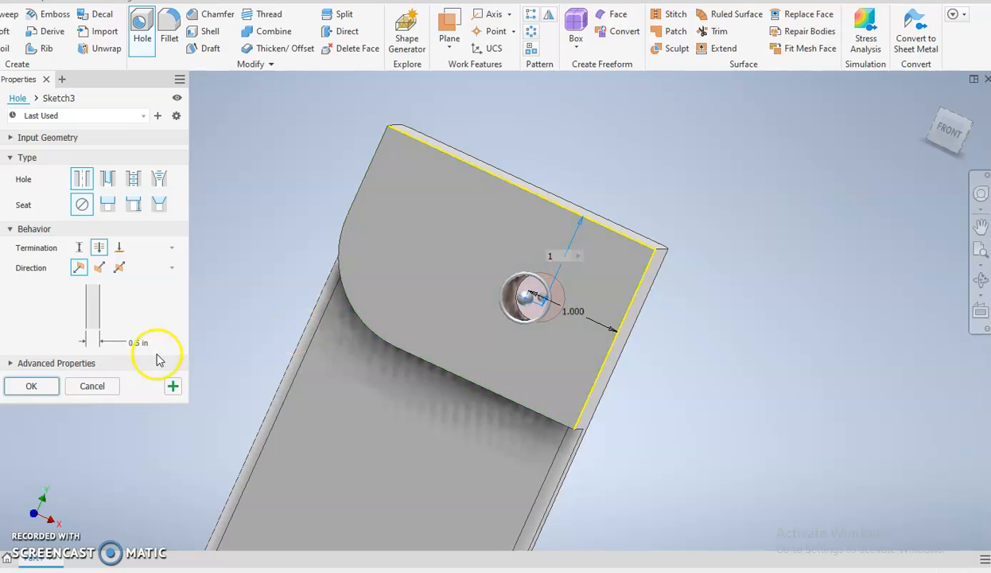
key("Return")
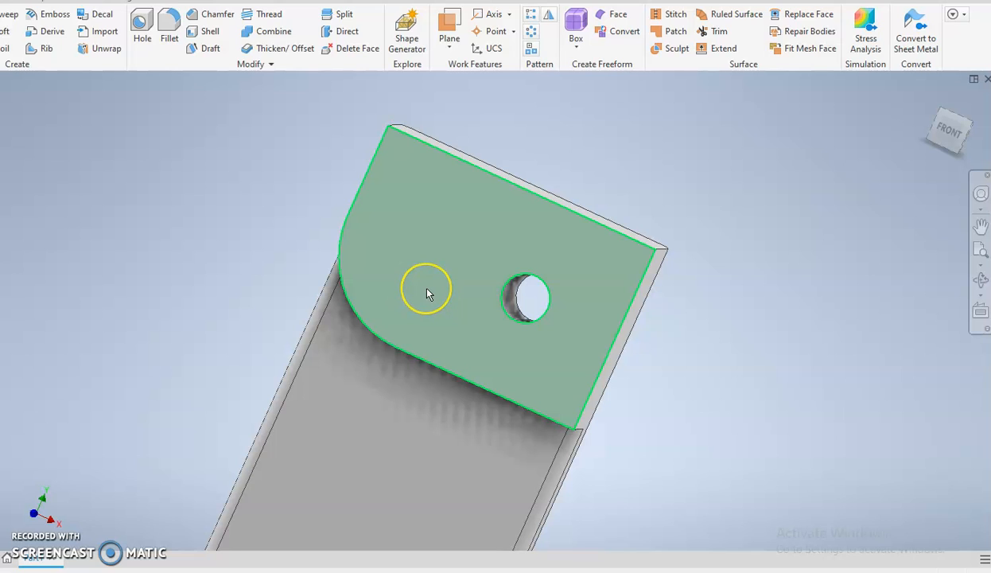
left_click(450, 313)
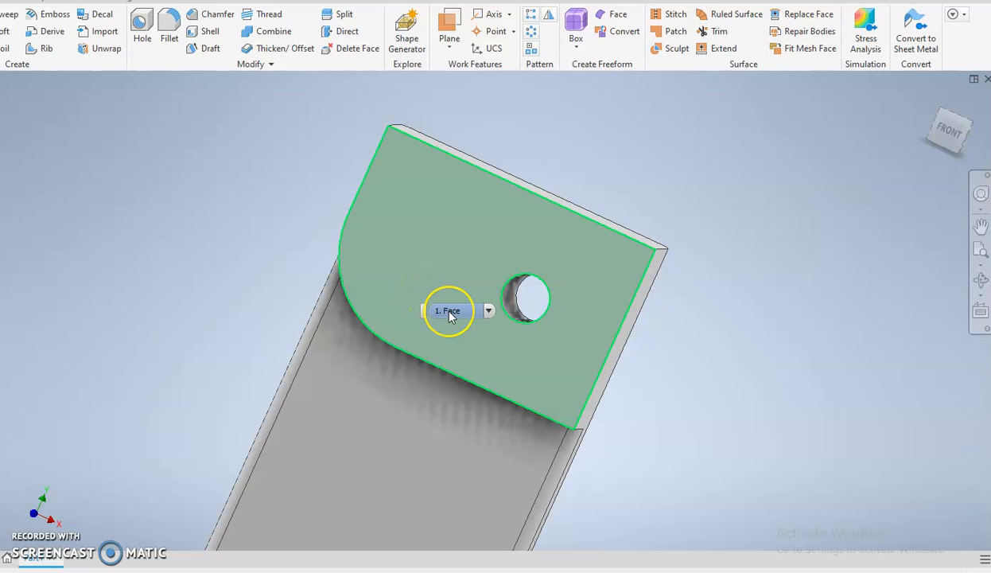
left_click(298, 172)
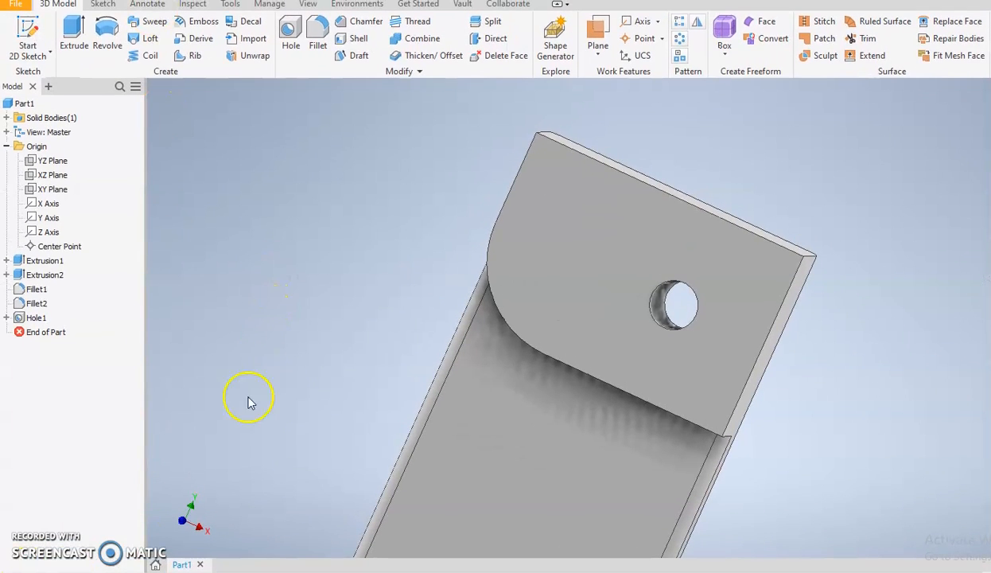
Add a second 0.5 in through hole on the raised block's front face, concentric with its rounded corner.
left_click(290, 36)
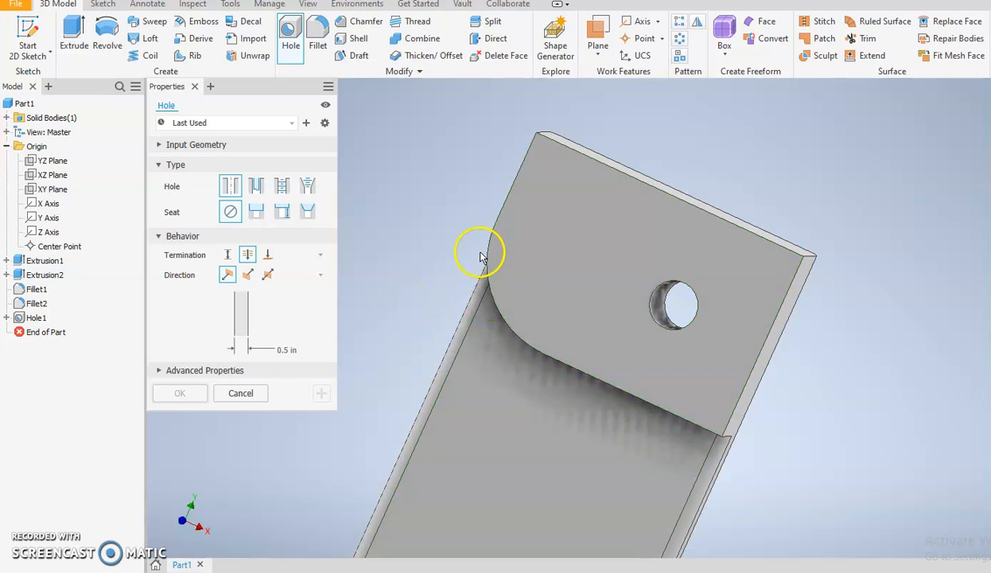
left_click(558, 250)
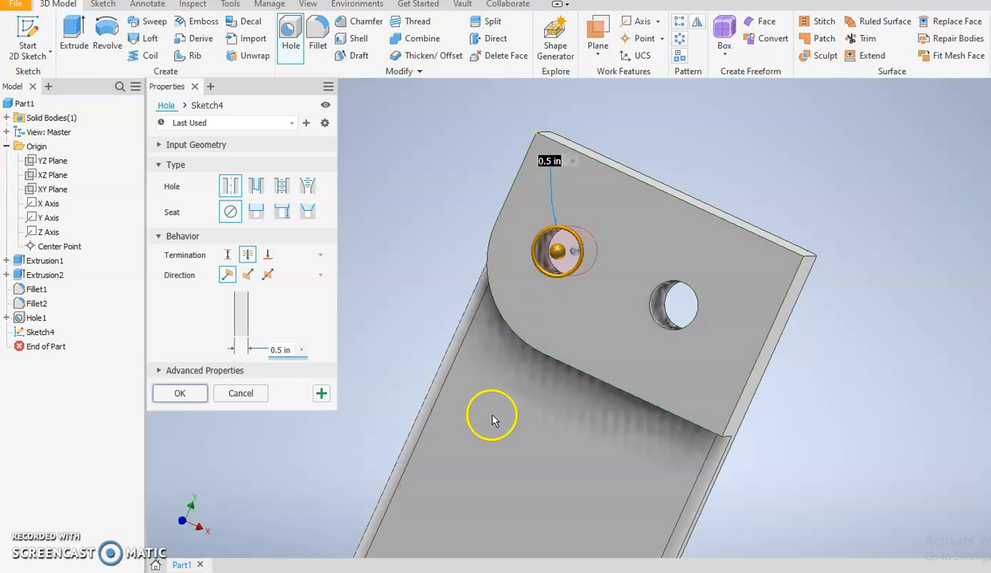
left_click(507, 334)
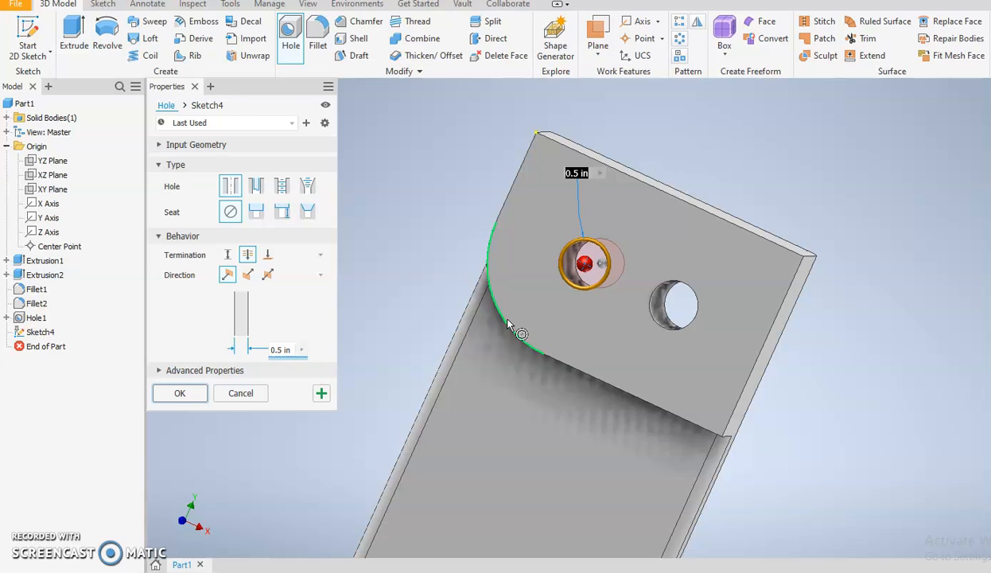
left_click(530, 343)
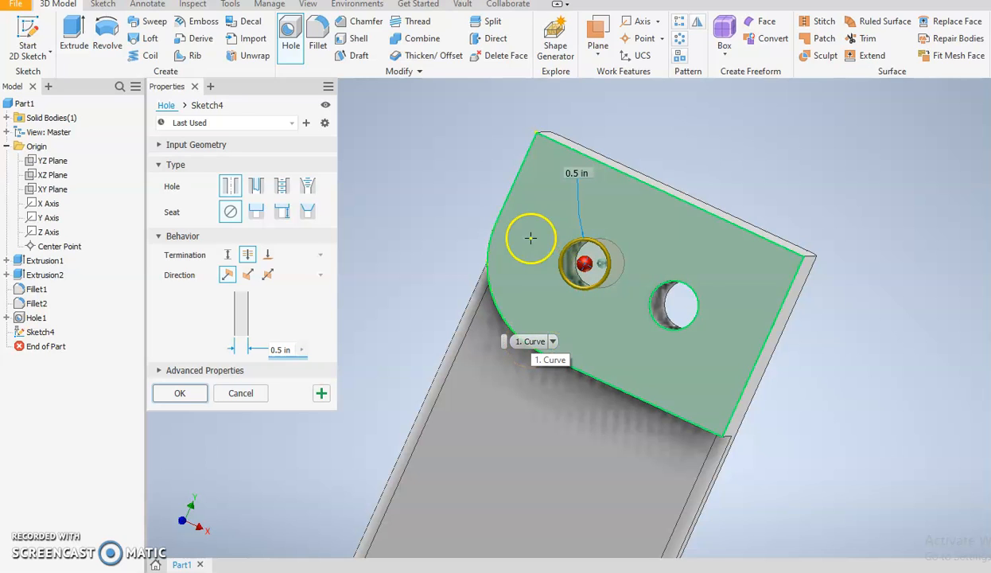
left_click(187, 395)
middle_click_drag(782, 298, 790, 213)
scroll(777, 304, "down", 3)
middle_click_drag(776, 304, 713, 292)
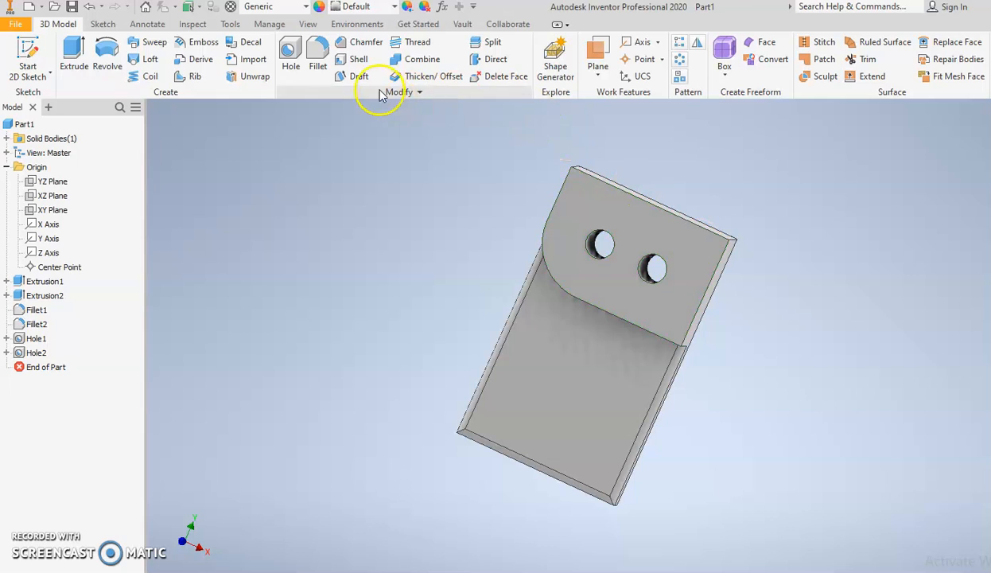
Change the whole part's appearance to Light Red.
left_click(394, 6)
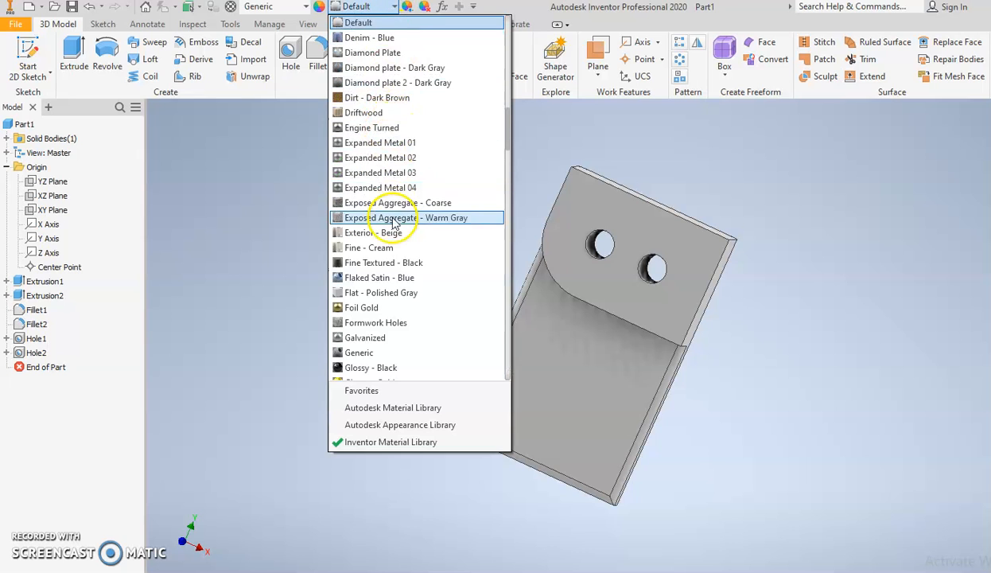
scroll(390, 218, "down", 2)
scroll(388, 219, "down", 5)
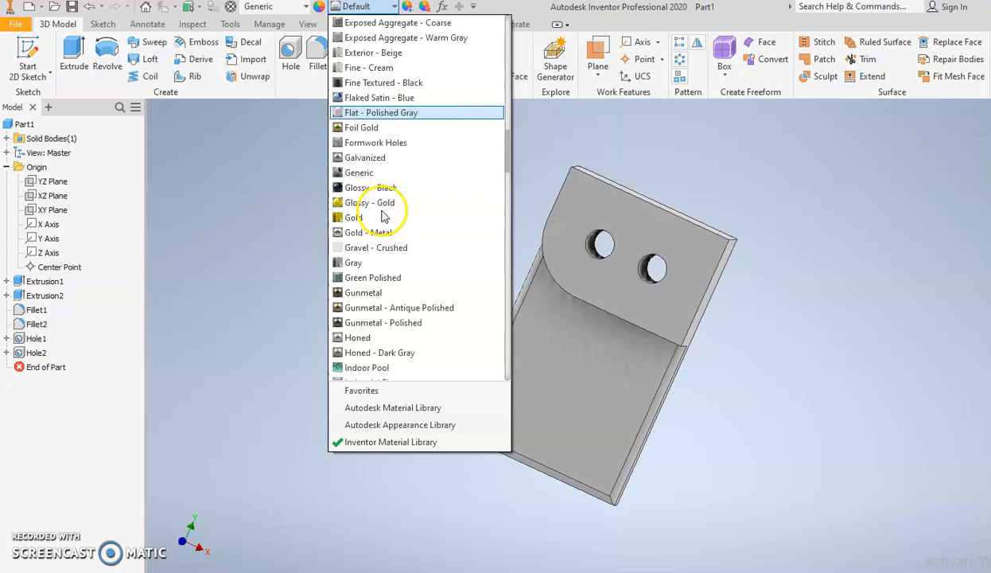
scroll(380, 221, "down", 3)
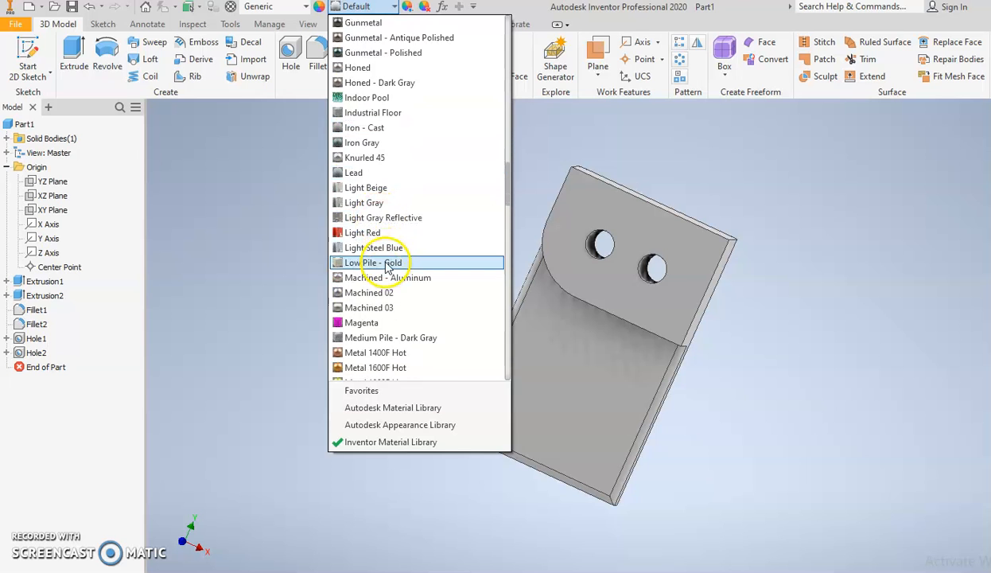
left_click(384, 231)
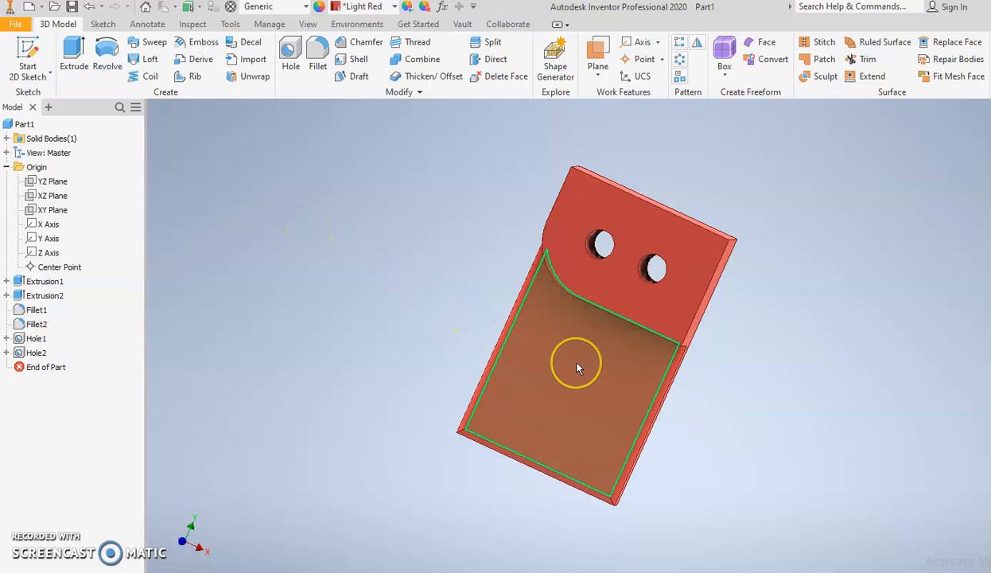
Set the face appearance of the thin plate's front face to Clear - Blue.
left_click(608, 380)
right_click(573, 365)
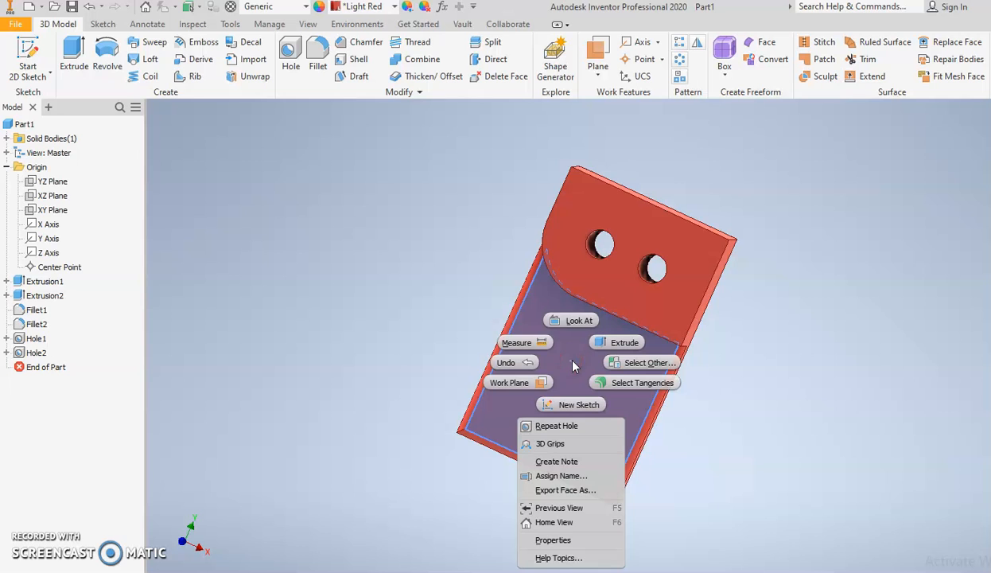
left_click(586, 539)
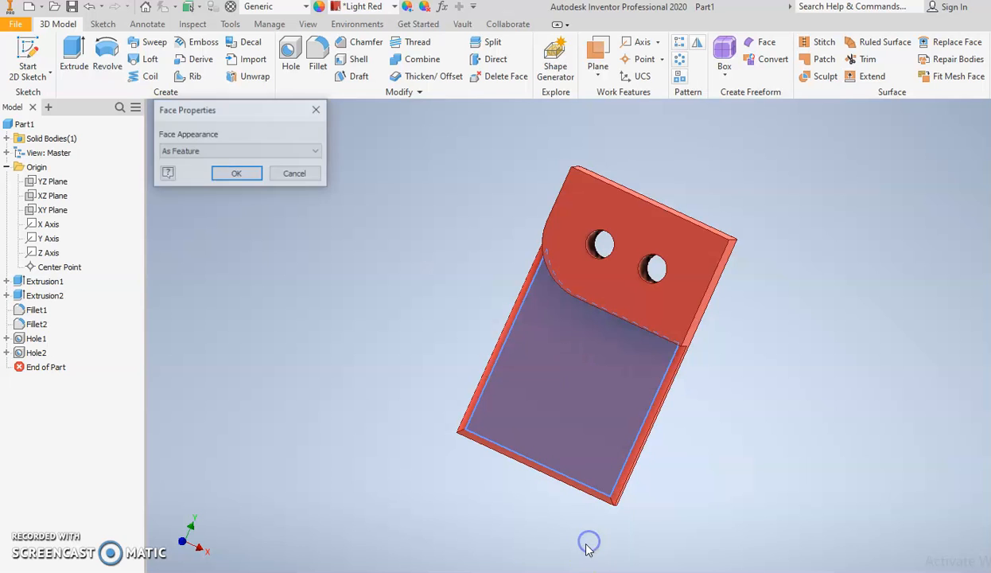
left_click(310, 150)
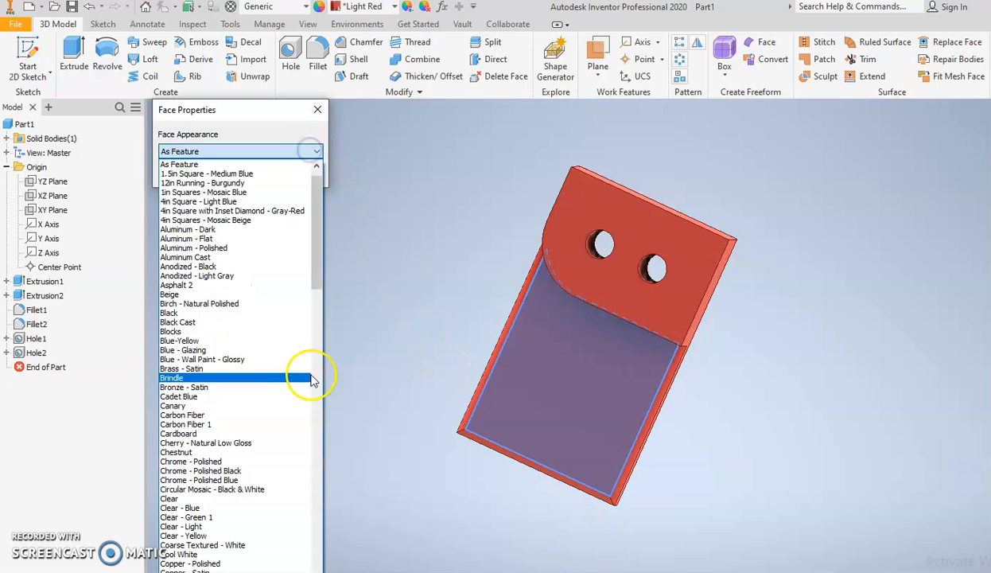
left_click(234, 507)
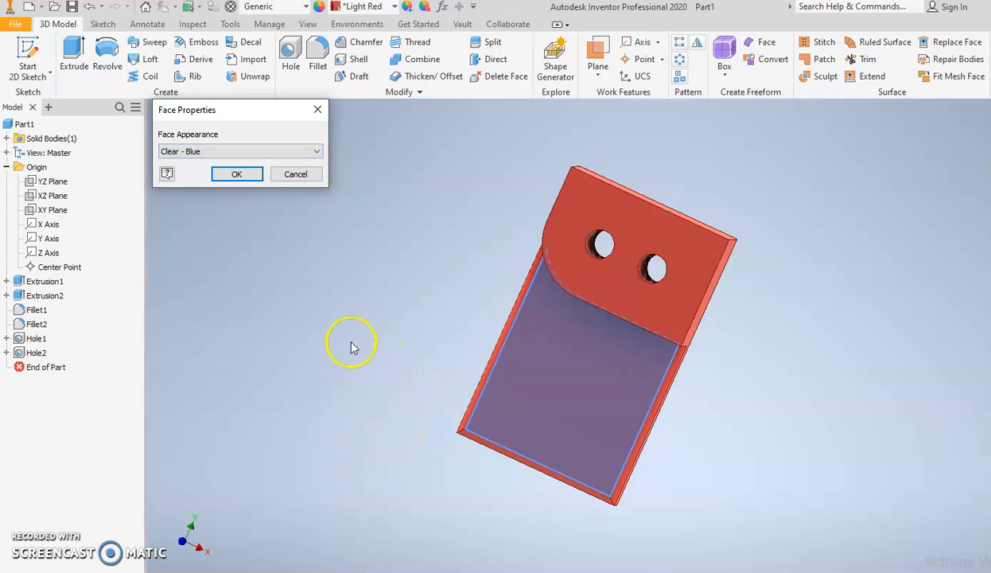
left_click(231, 173)
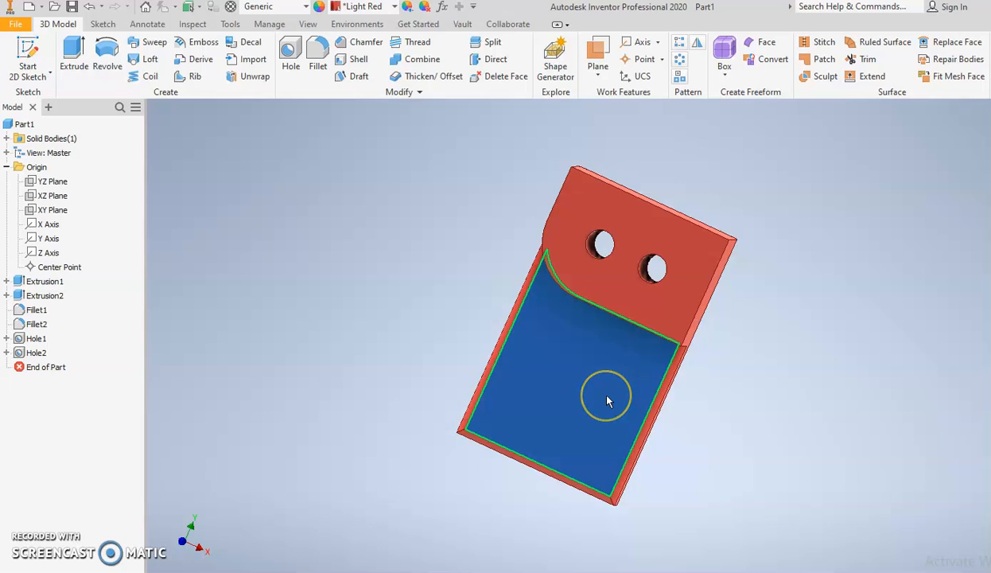
mouse_move(626, 414)
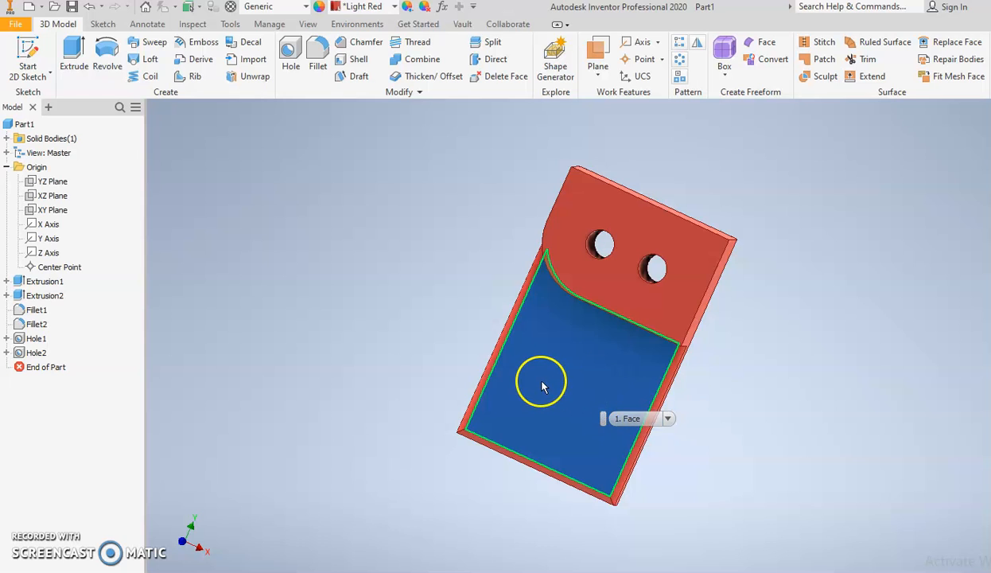
Save a copy of the part in the inventor tutorials folder under Documents, named with the surname followed by "inventor 1.1".
left_click(15, 24)
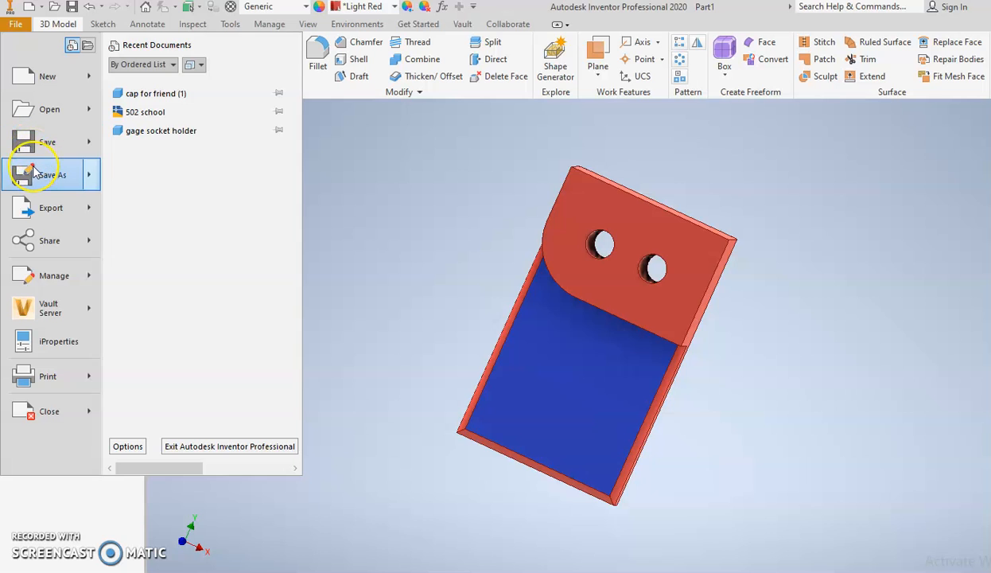
left_click(36, 173)
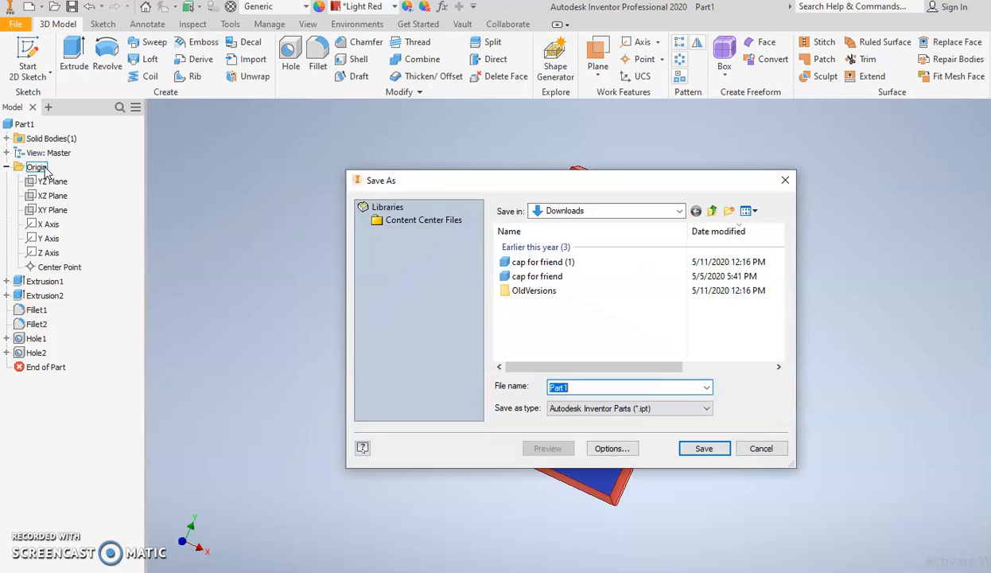
left_click(655, 214)
left_click(641, 326)
left_click(654, 214)
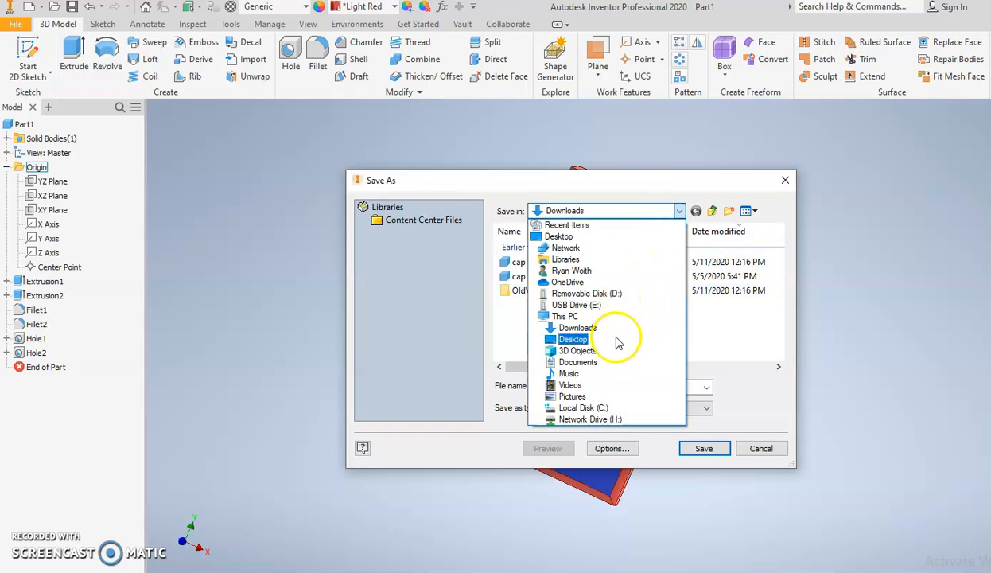
left_click(611, 364)
scroll(573, 317, "down", 1)
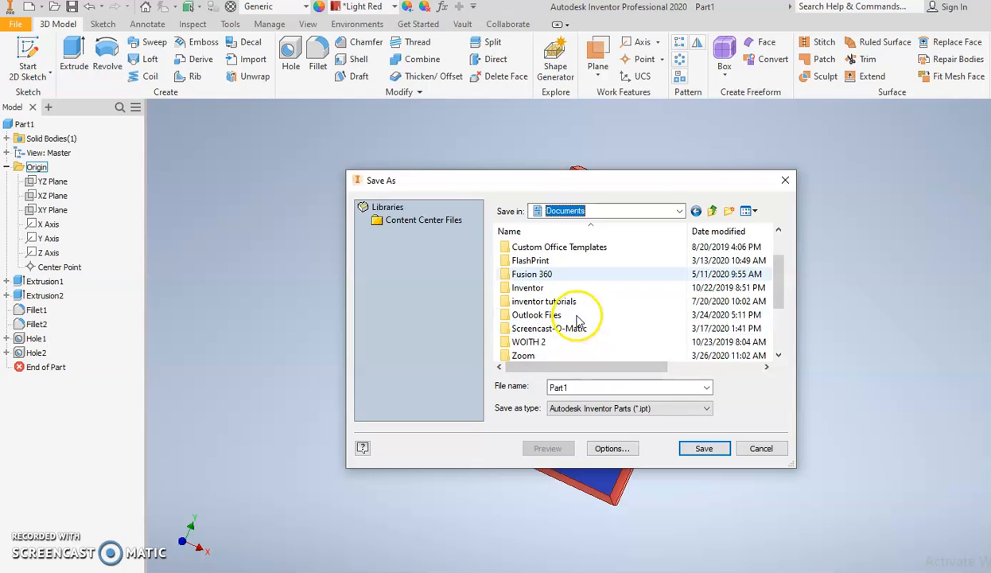
double_click(565, 303)
double_click(574, 386)
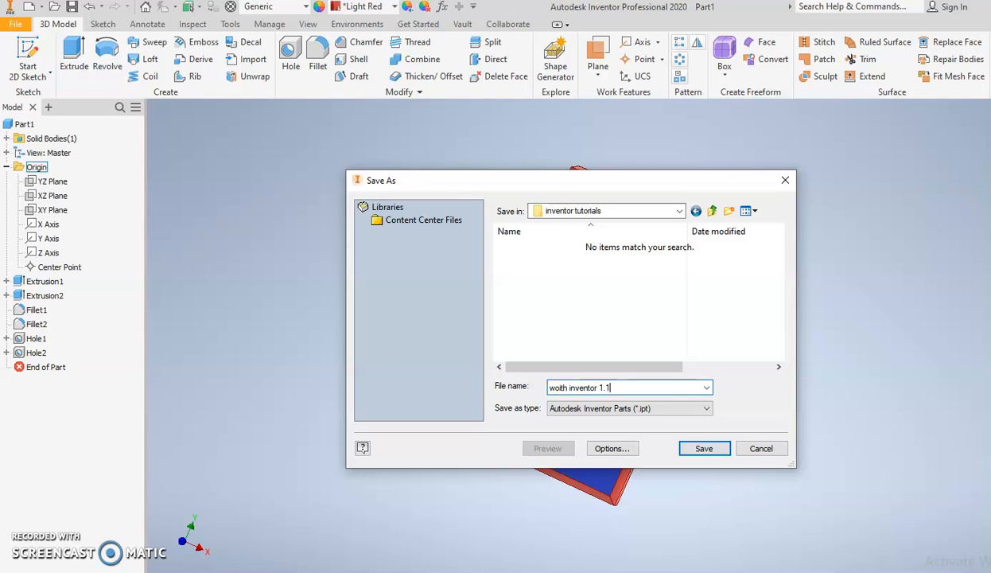
key("Return")
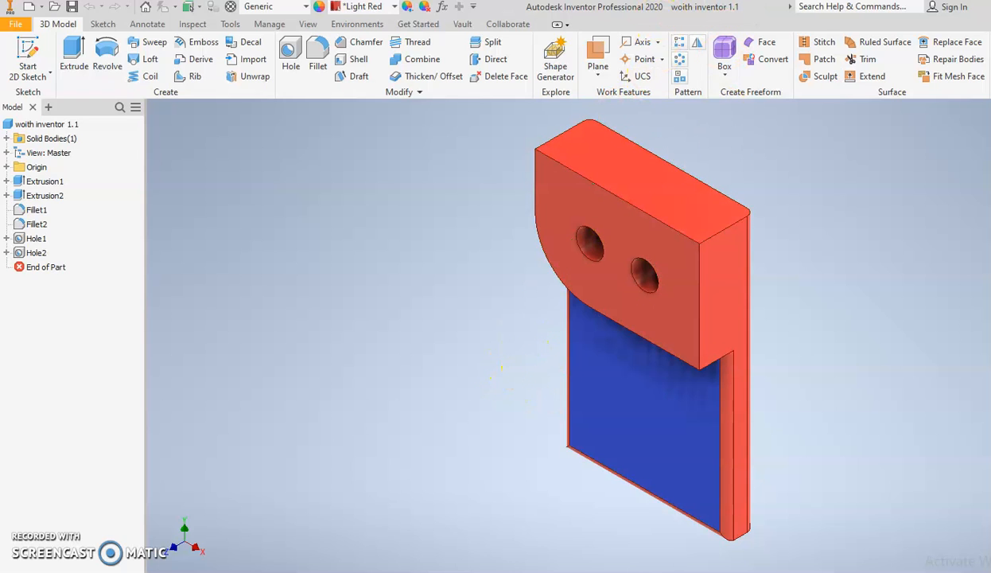
Switch to the Introduction to Inventor worksheet in Google Docs and review it from the final questions back to the first page.
key("alt+Tab")
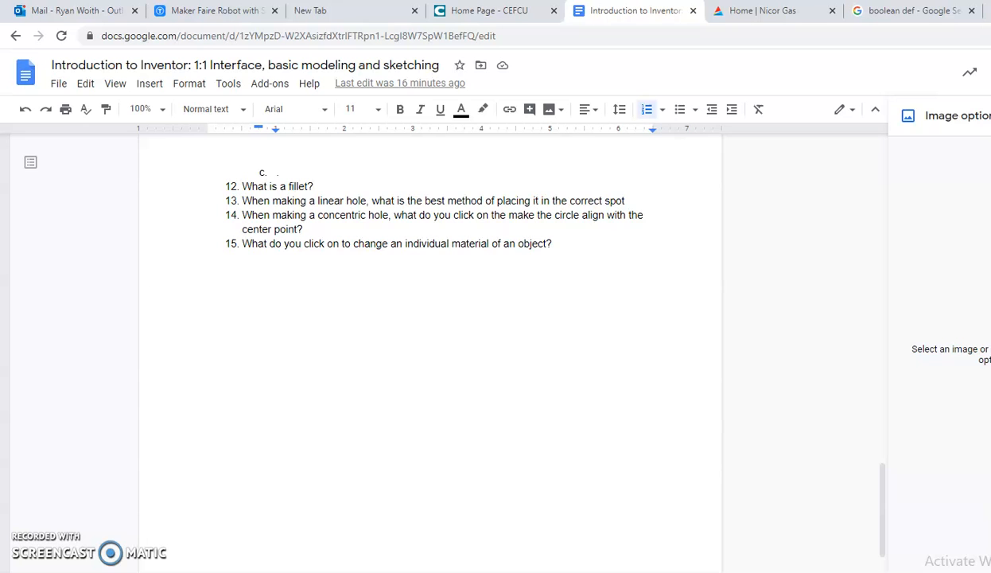
scroll(342, 362, "up", 15)
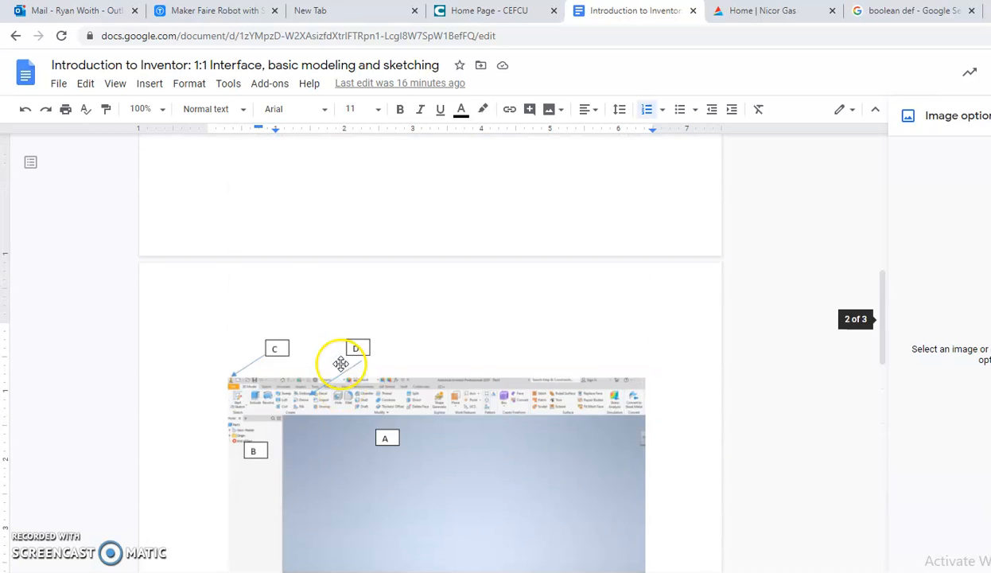
scroll(341, 364, "up", 12)
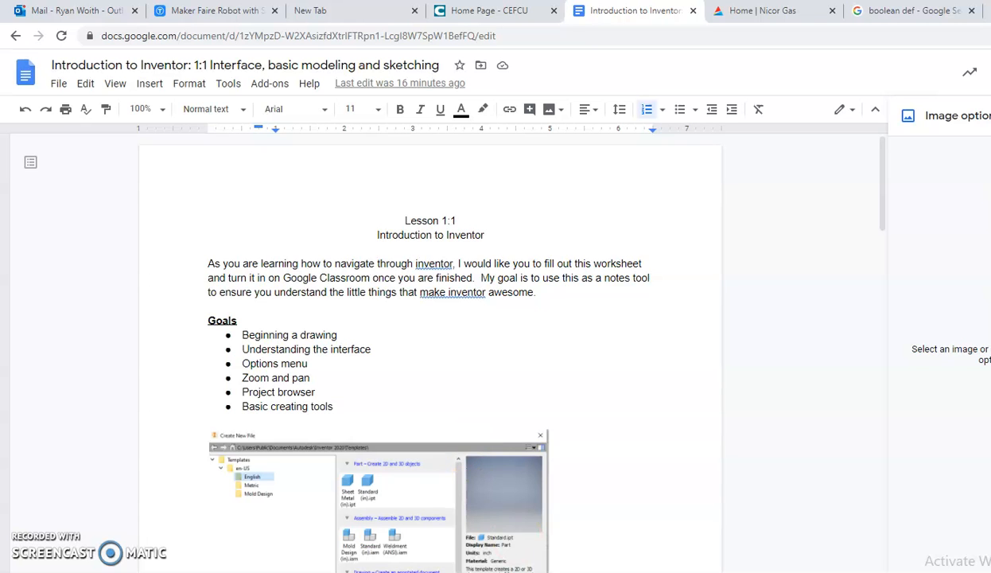
Switch back to Inventor and examine the gray version of the two-hole part with the green plate face.
key("alt+Tab")
scroll(489, 423, "up", 4)
middle_click_drag(464, 408, 431, 390)
scroll(446, 386, "down", 3)
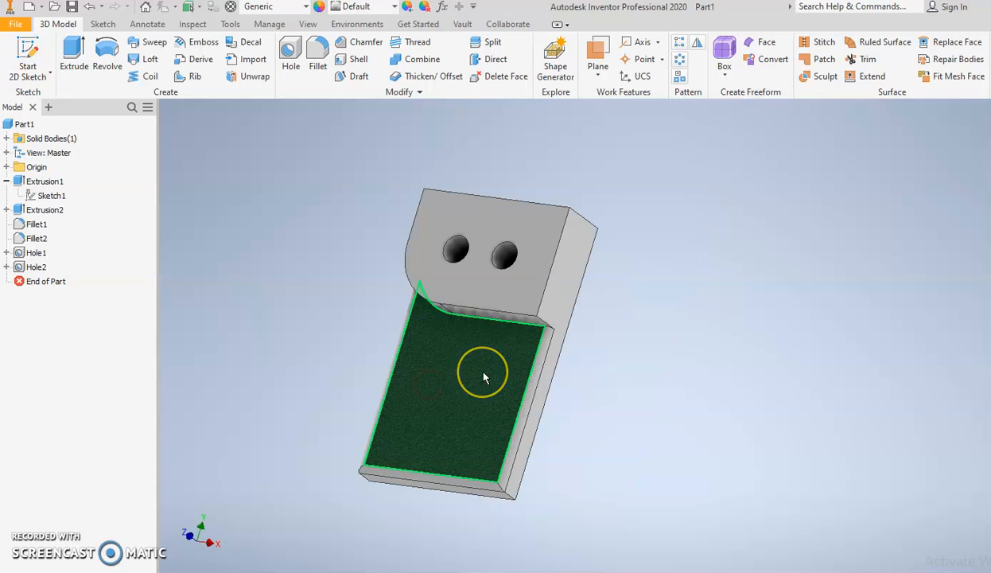
mouse_move(483, 377)
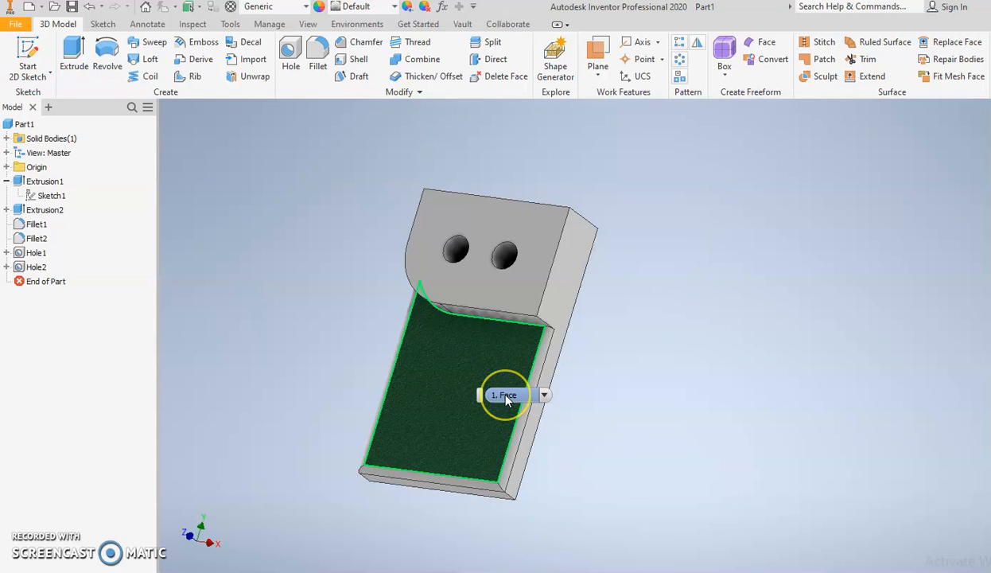